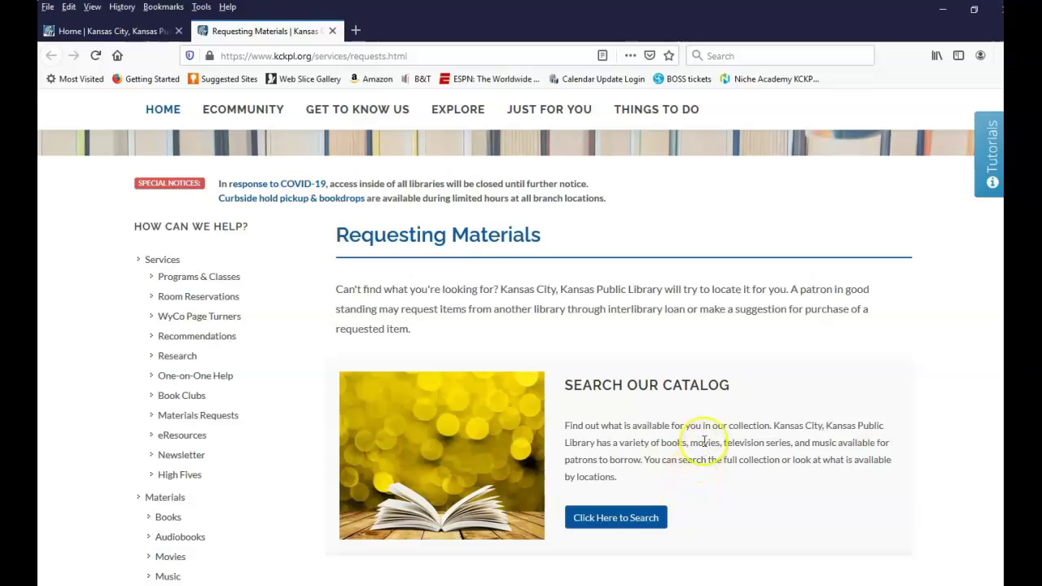
Scroll down the Requesting Materials page to its catalog search and interlibrary loan options
scroll(730, 408, down, 5)
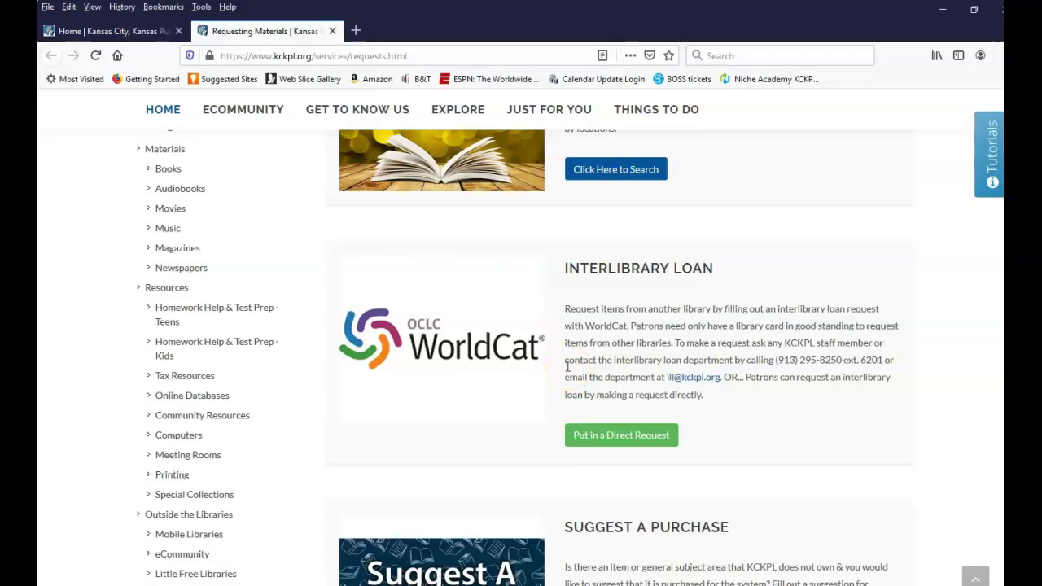
Open the Interlibrary Loan page, review its steps, and start a WorldCat direct request
click(624, 438)
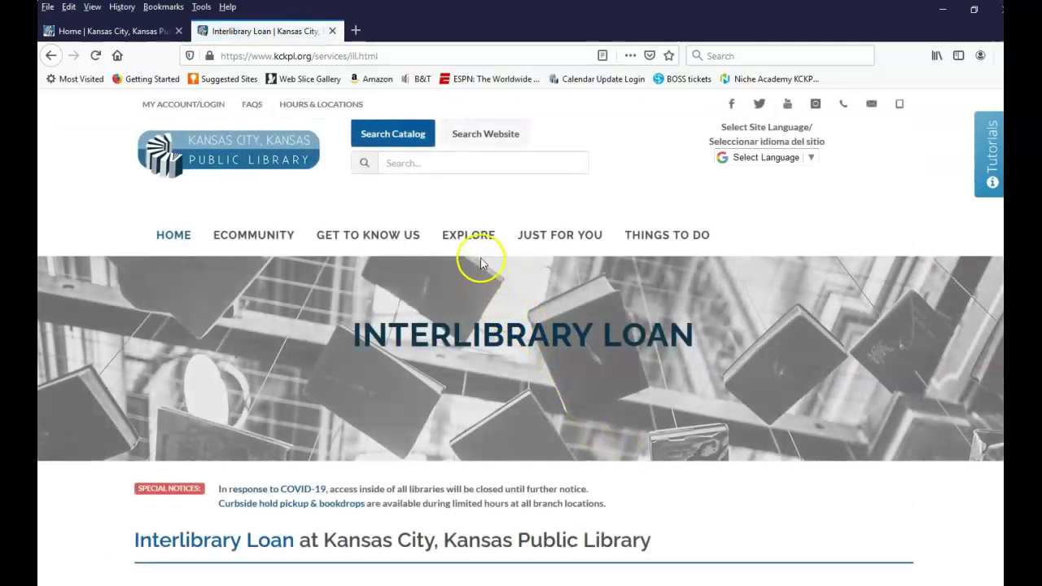
scroll(480, 263, down, 5)
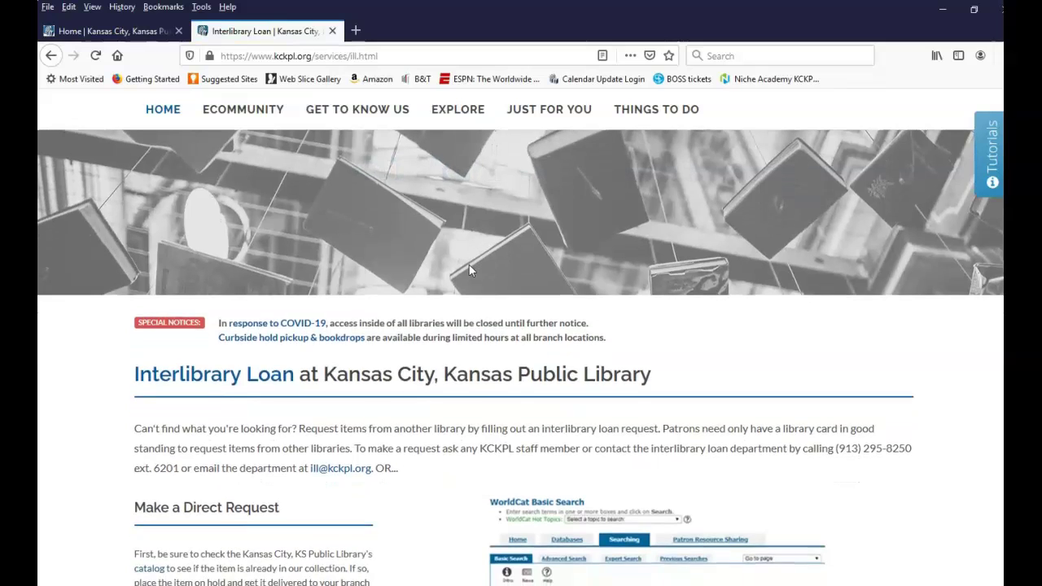
scroll(469, 270, down, 1)
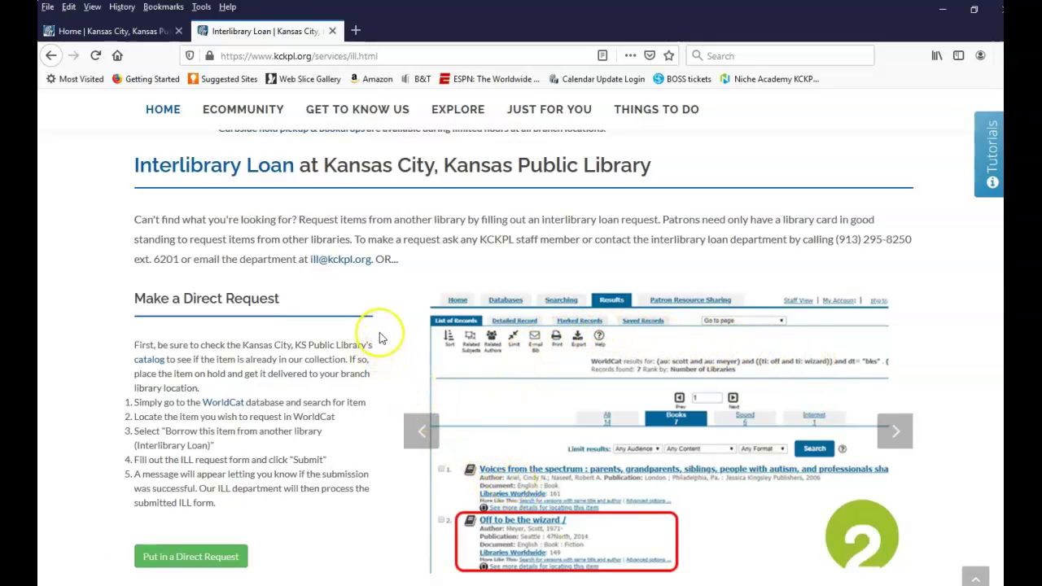
scroll(381, 338, down, 1)
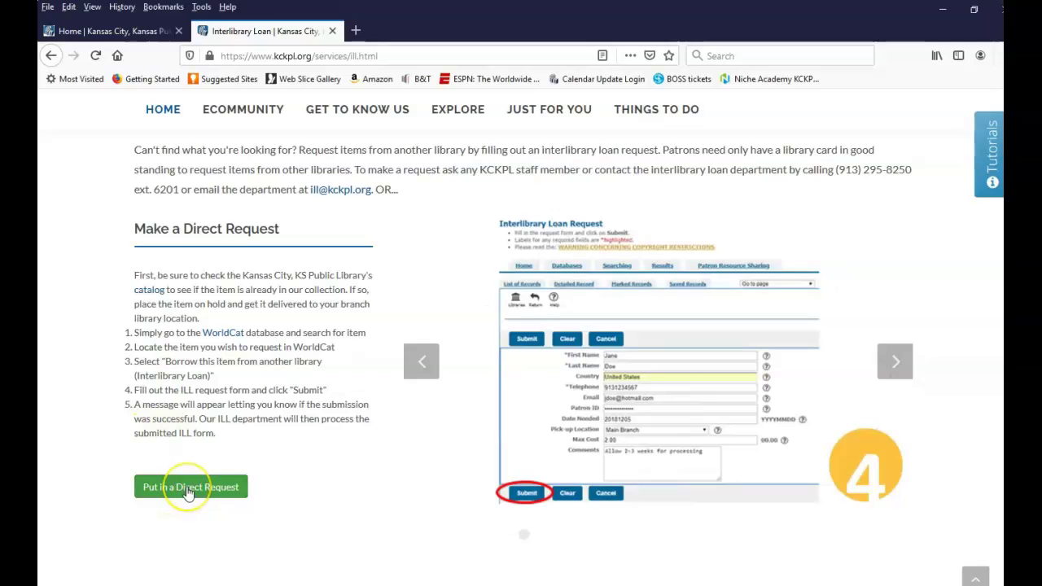
click(187, 490)
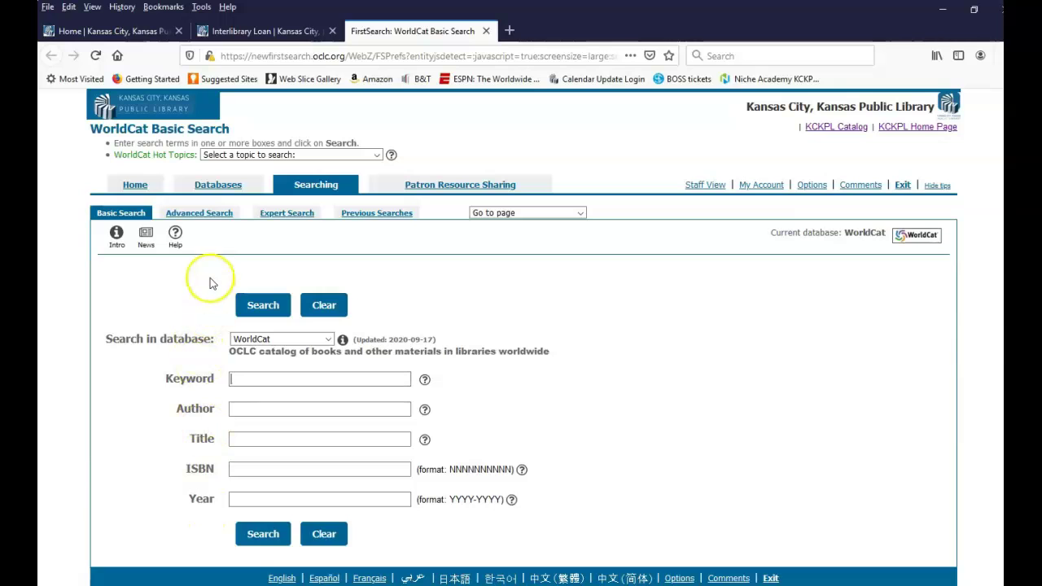
Switch WorldCat to its Advanced Search form with combinable term rows and limits
click(201, 214)
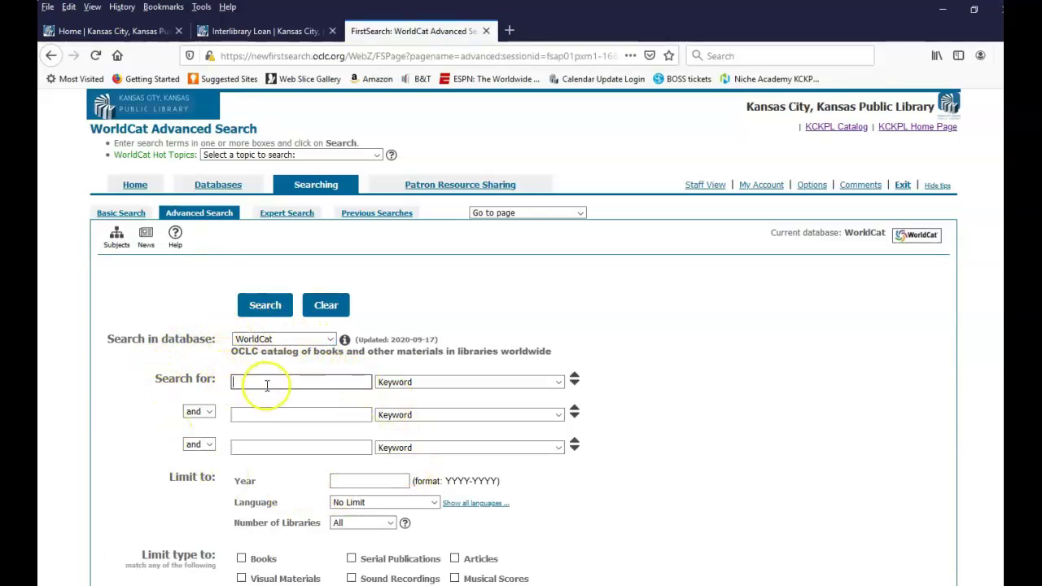
Enter author 'Adams, Ansel' in row one and keyword 'Grand Canyon' in row two
click(293, 412)
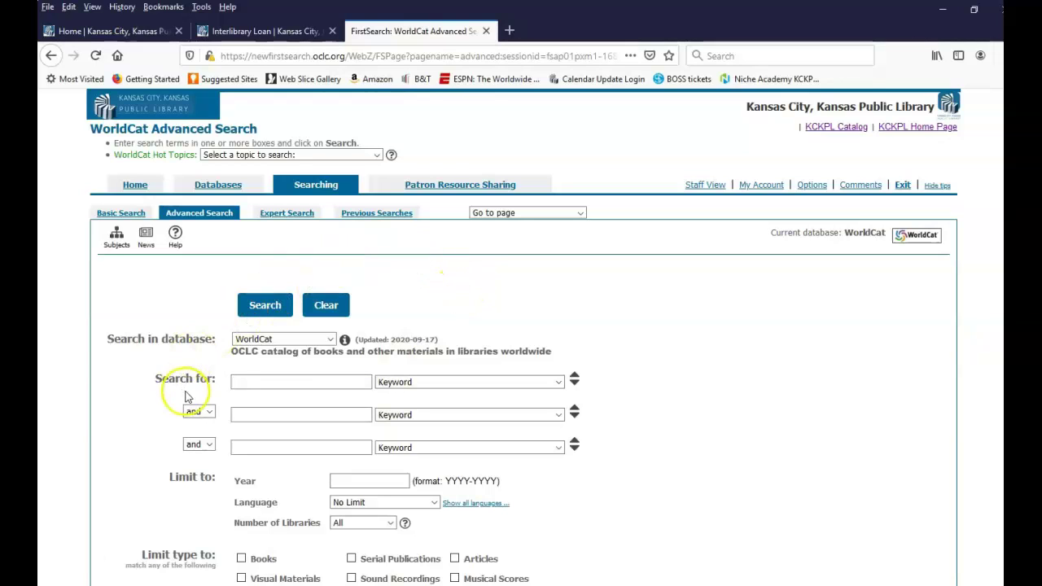
click(254, 383)
click(252, 382)
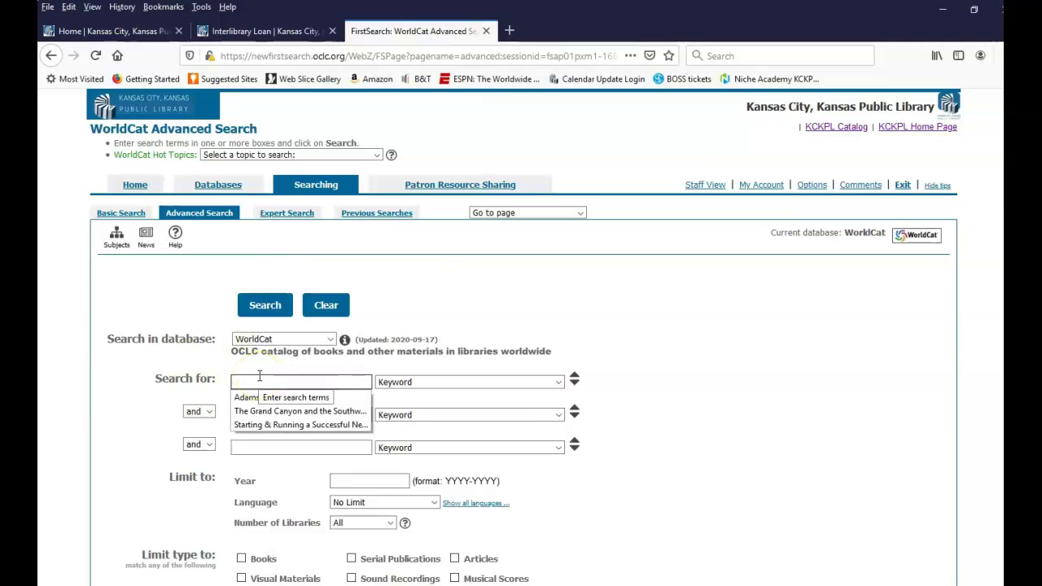
text(Adams, Ansel)
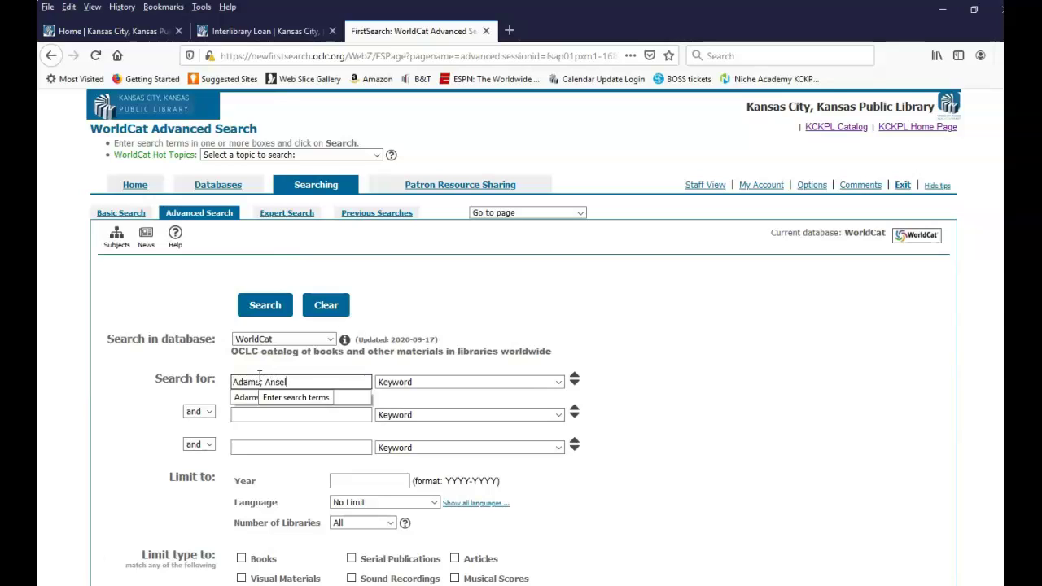
click(559, 383)
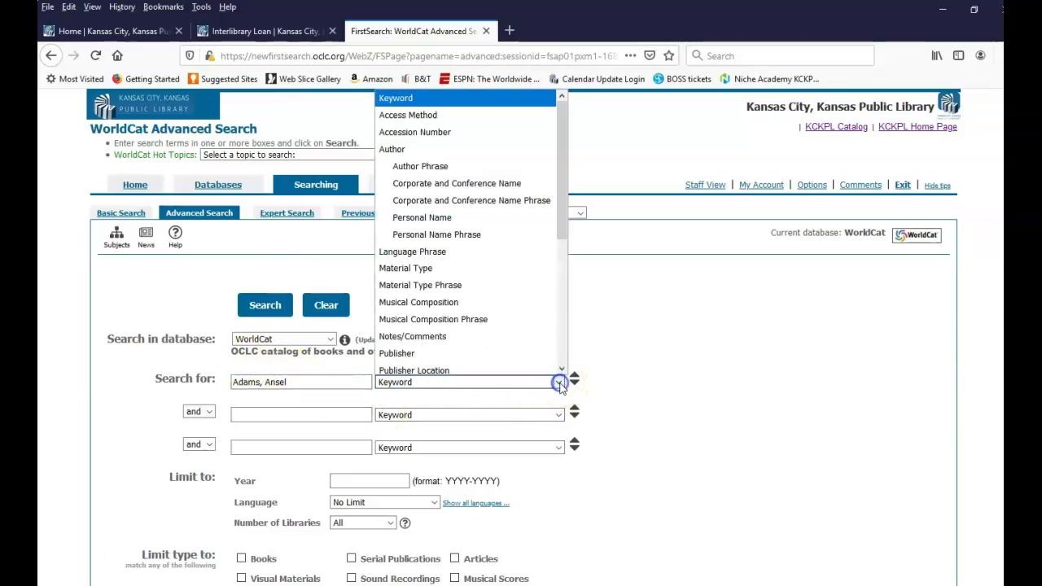
click(421, 151)
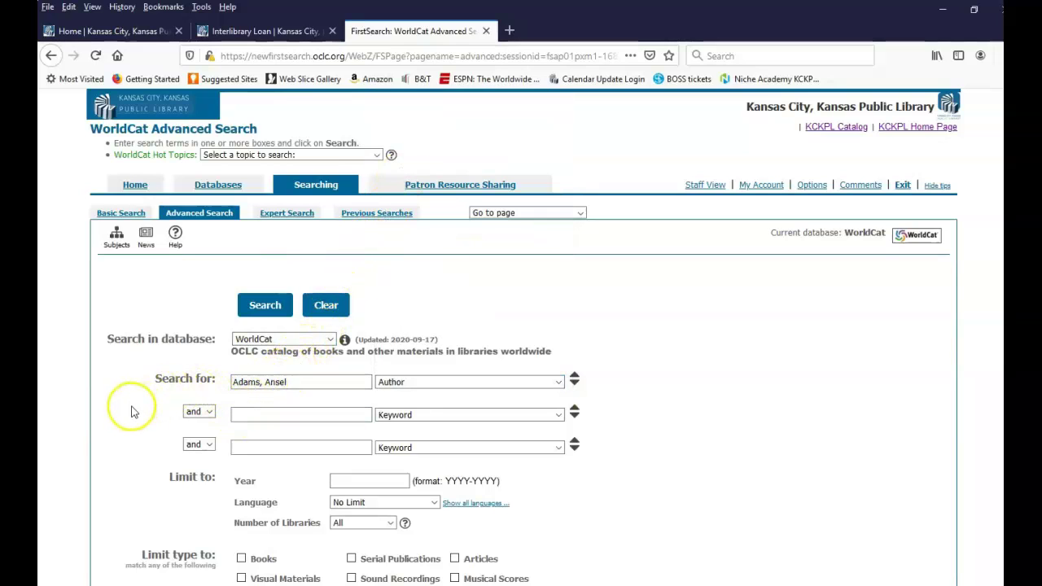
text(G)
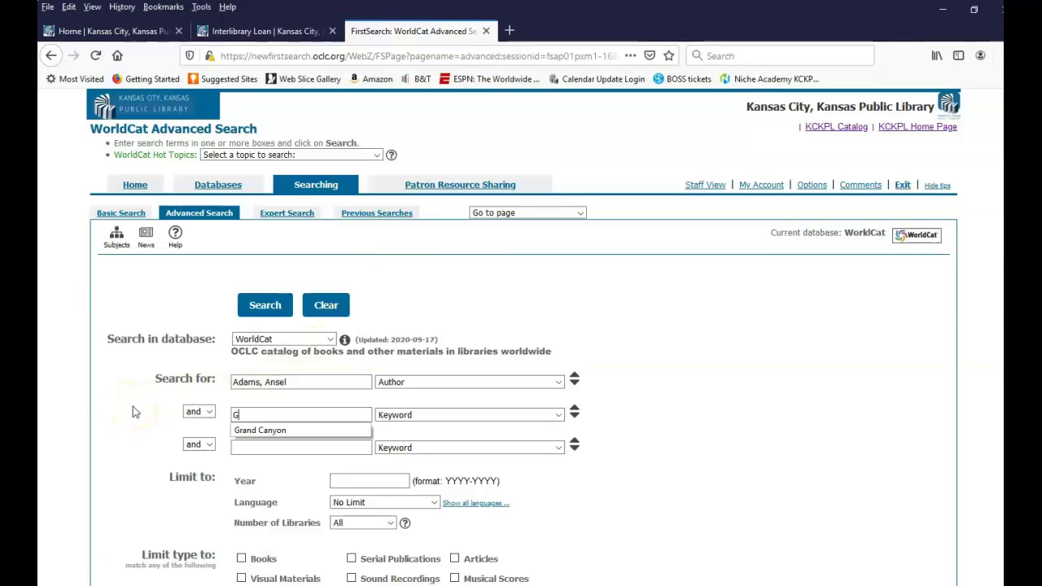
text(rand Canyon)
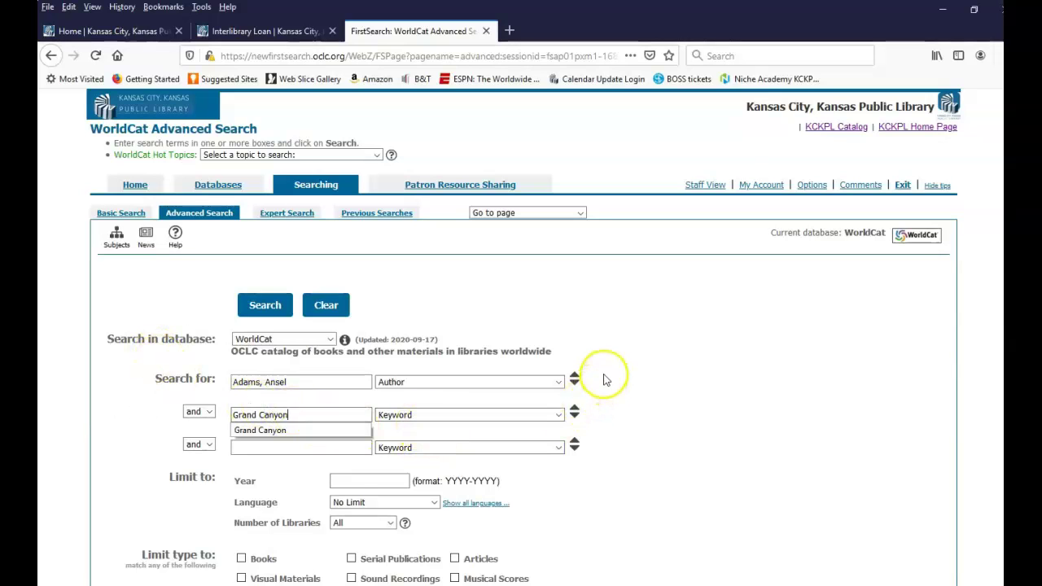
Leave Language at No Limit, restrict to Books, and run the advanced search
scroll(604, 380, down, 2)
scroll(605, 380, down, 2)
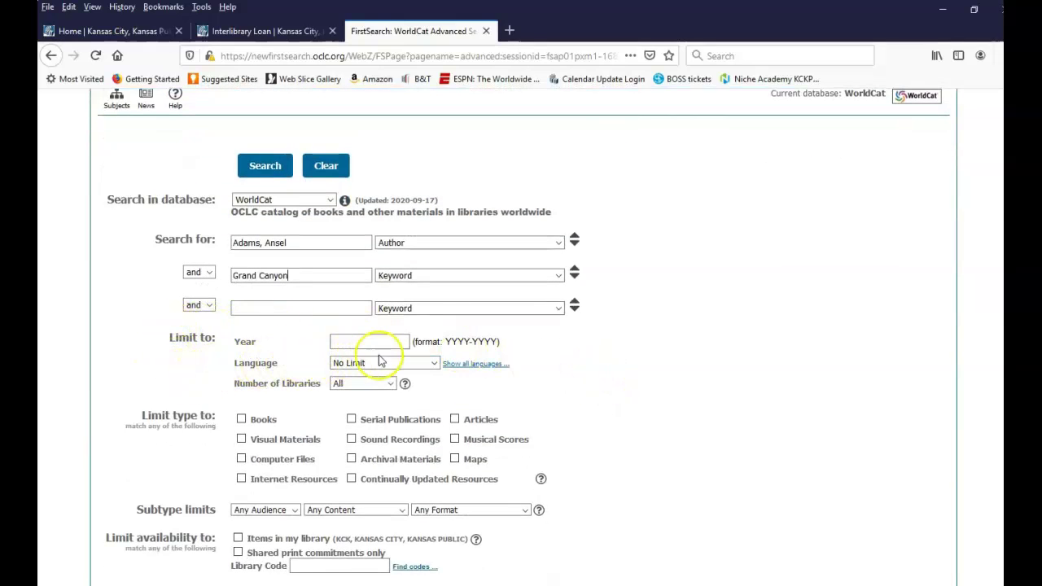
click(436, 364)
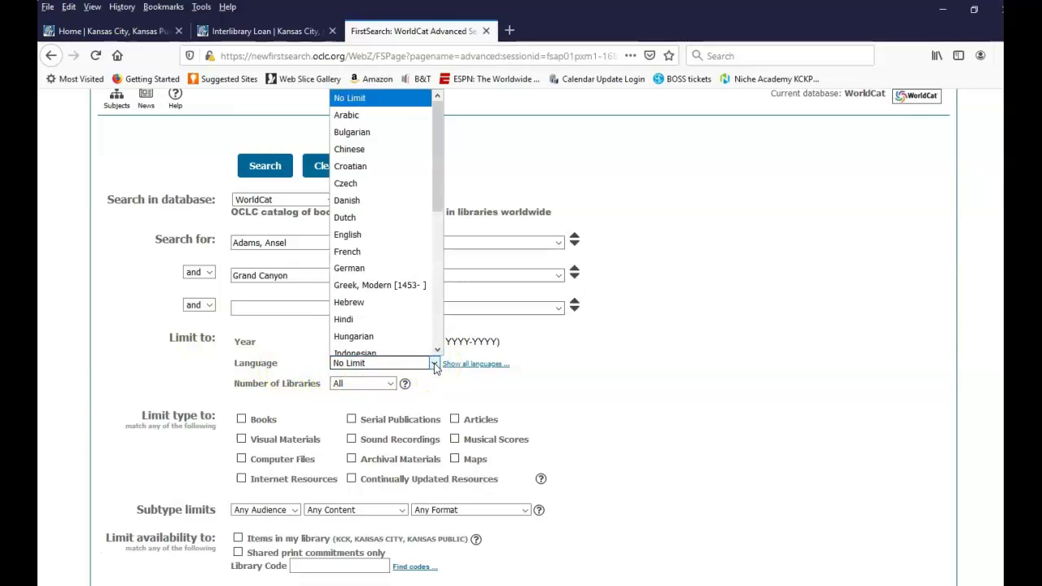
drag(434, 195, 425, 160)
click(661, 356)
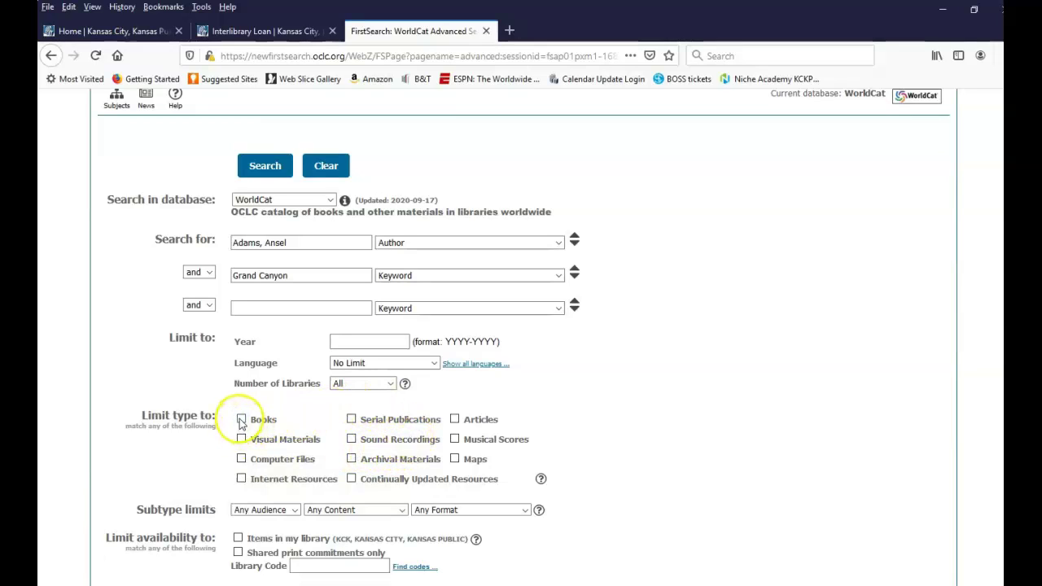
click(259, 168)
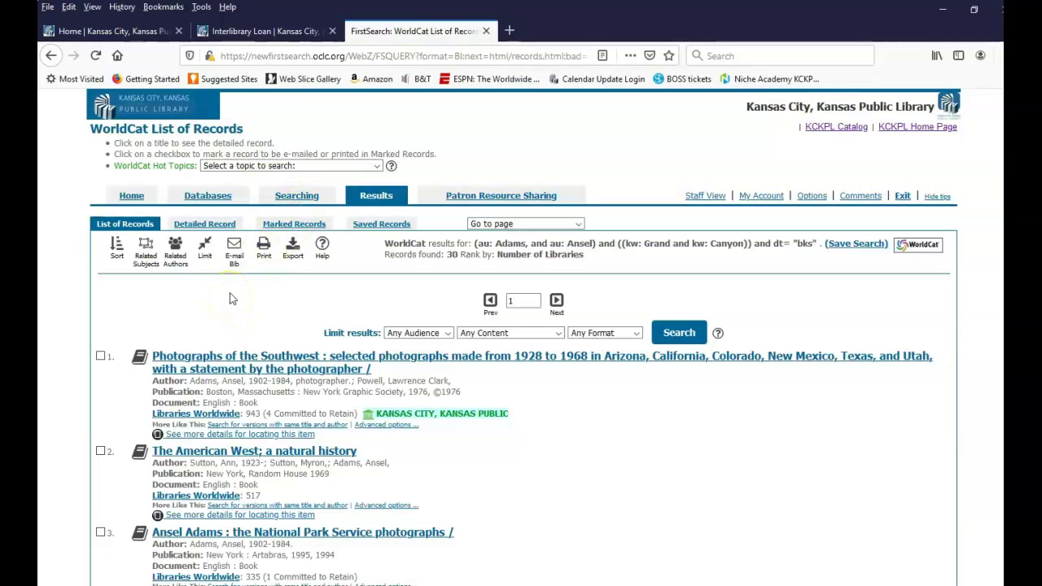
Scroll the 30 results and open record 5, 'The Grand Canyon and the Southwest'
scroll(230, 290, down, 3)
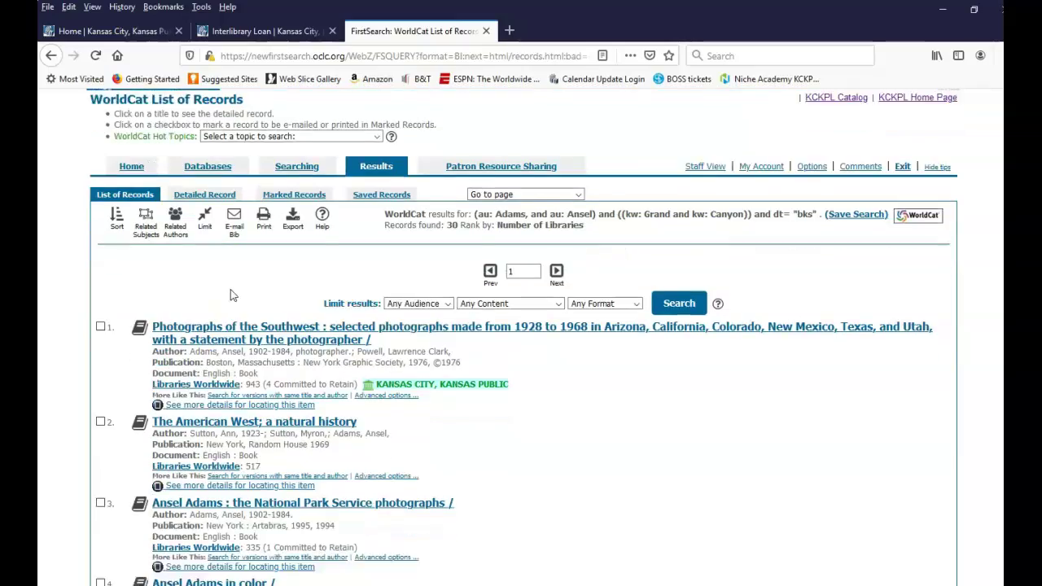
scroll(230, 294, down, 5)
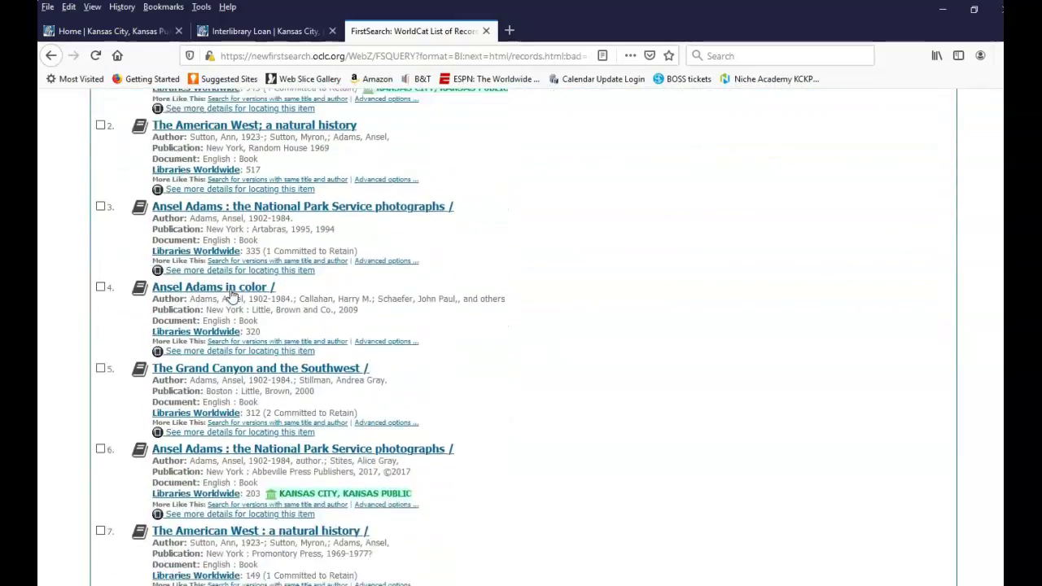
scroll(230, 297, up, 8)
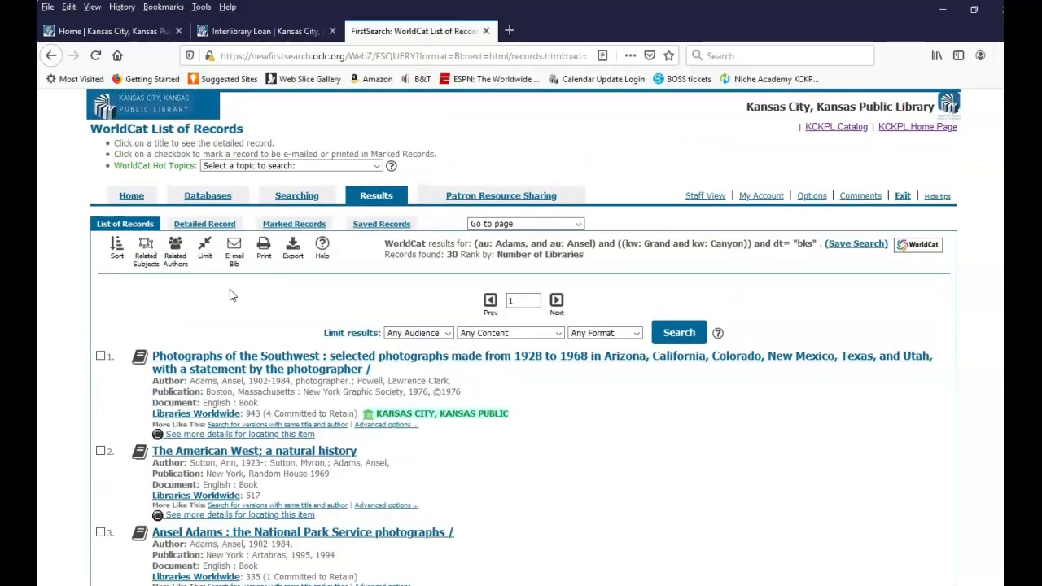
scroll(230, 294, down, 1)
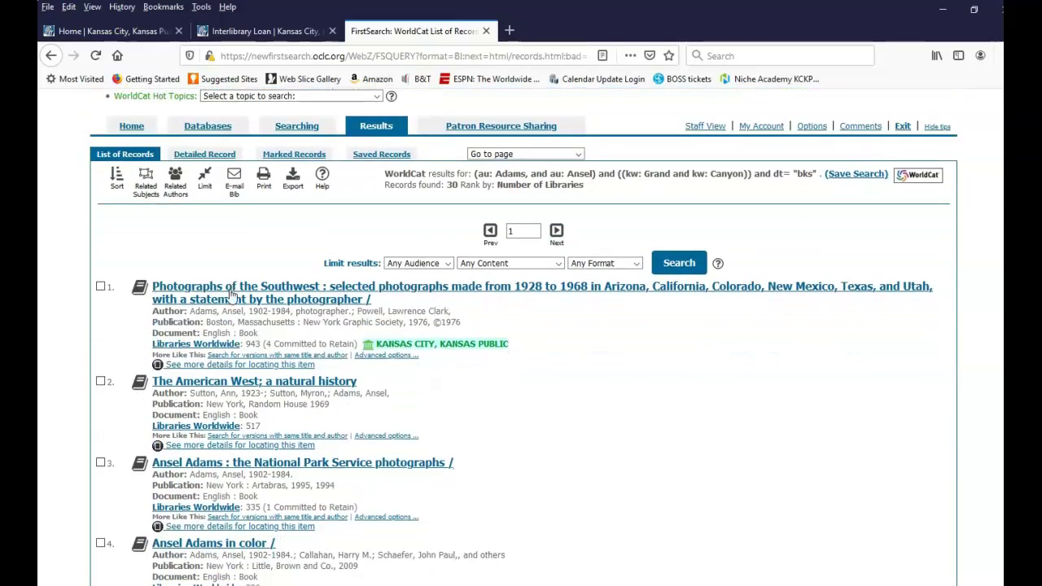
scroll(231, 296, down, 2)
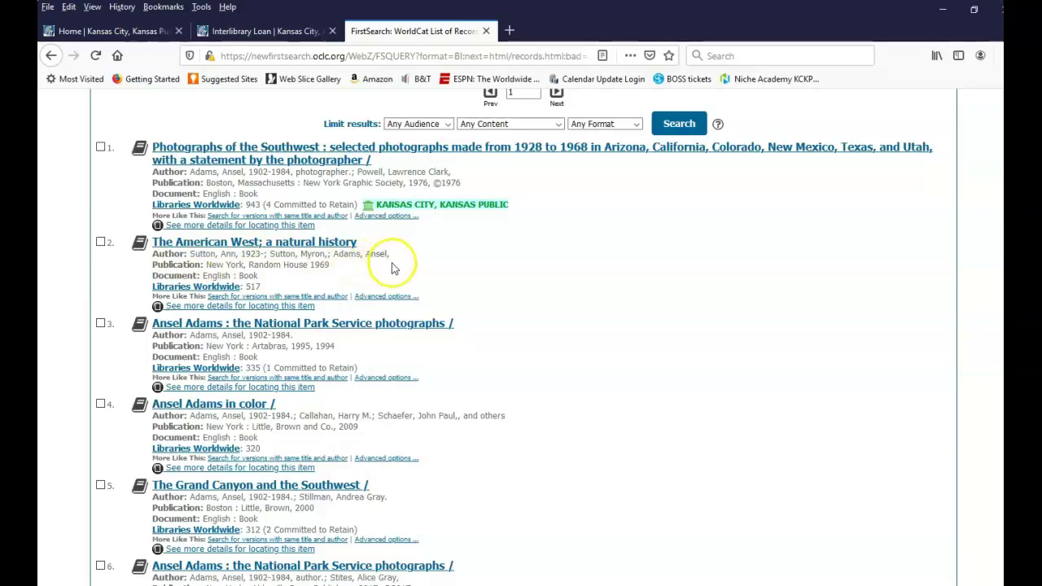
scroll(509, 293, down, 1)
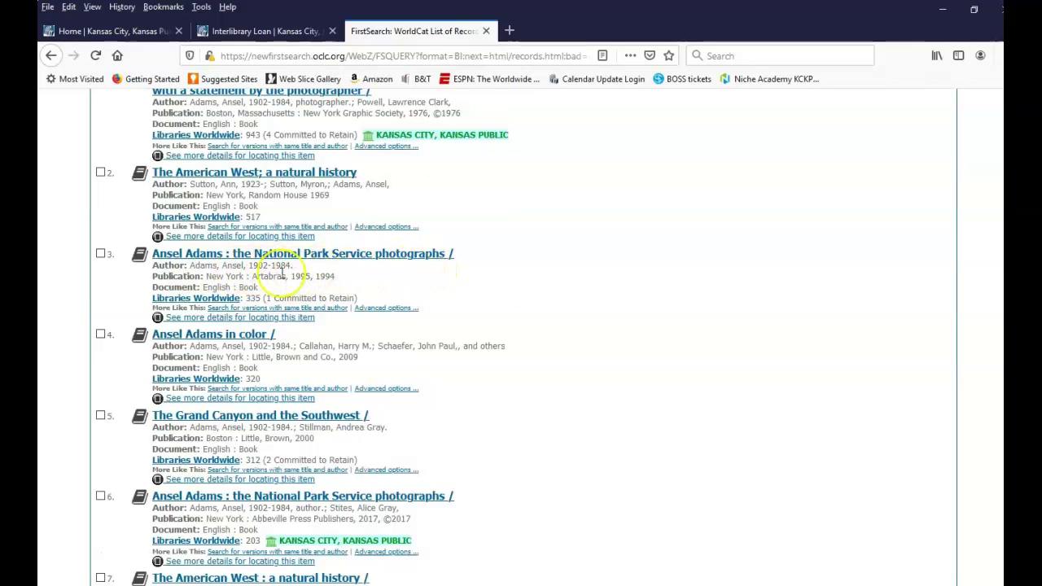
scroll(460, 290, down, 1)
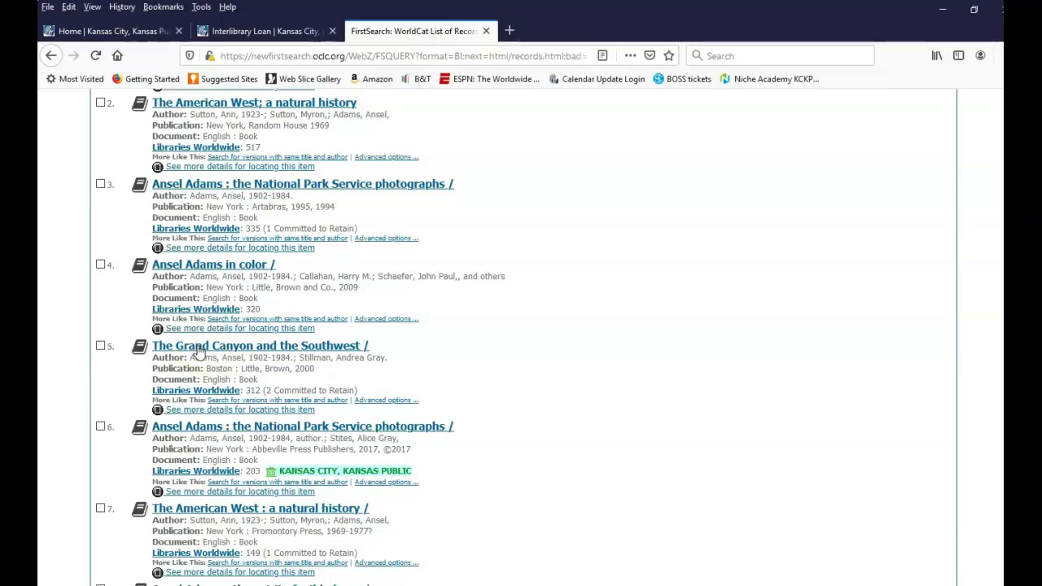
click(250, 347)
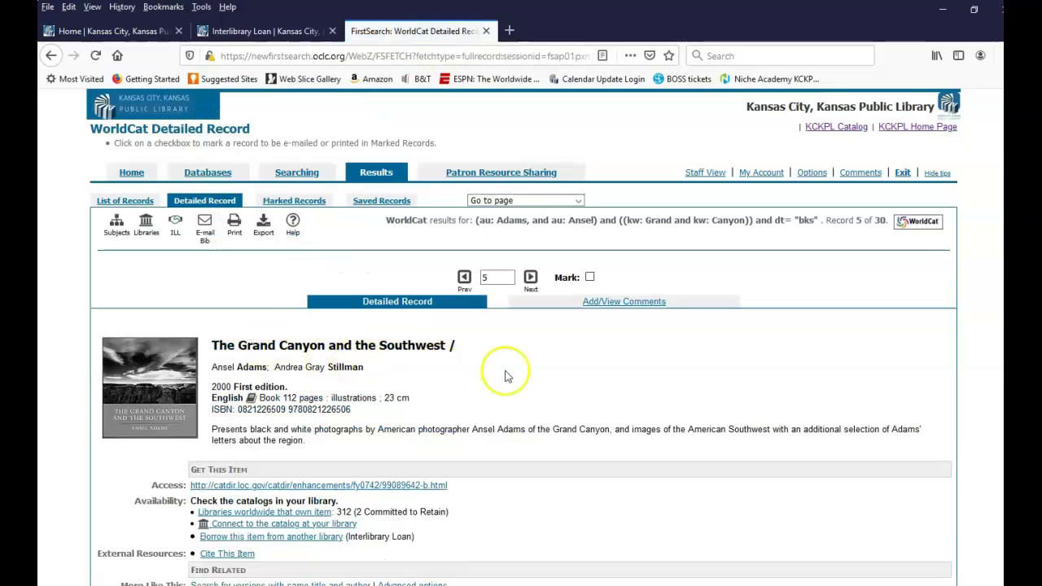
Review the detailed record for 'The Grand Canyon and the Southwest' and request it via interlibrary loan
scroll(506, 377, down, 3)
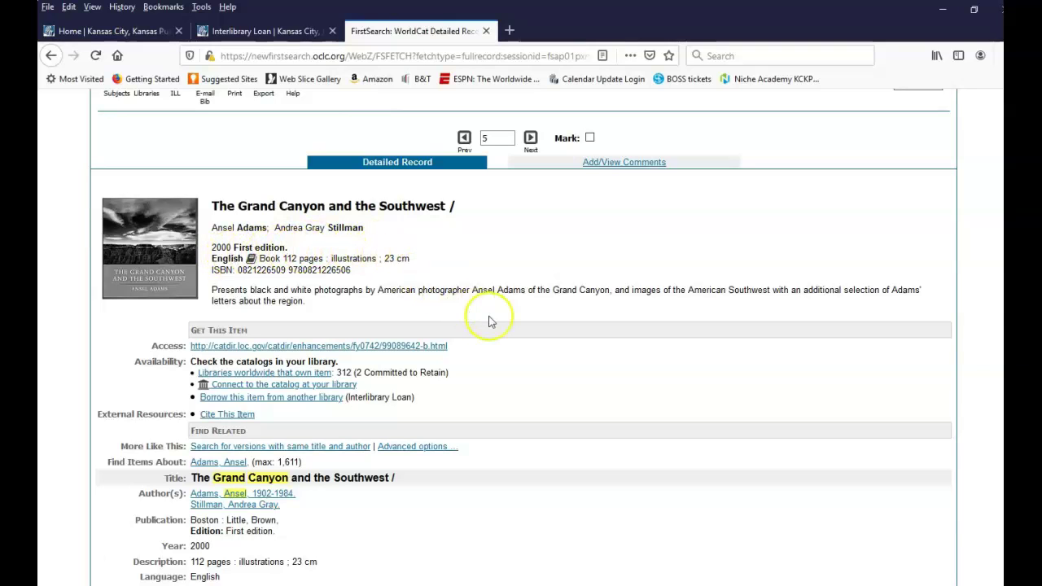
scroll(489, 320, down, 2)
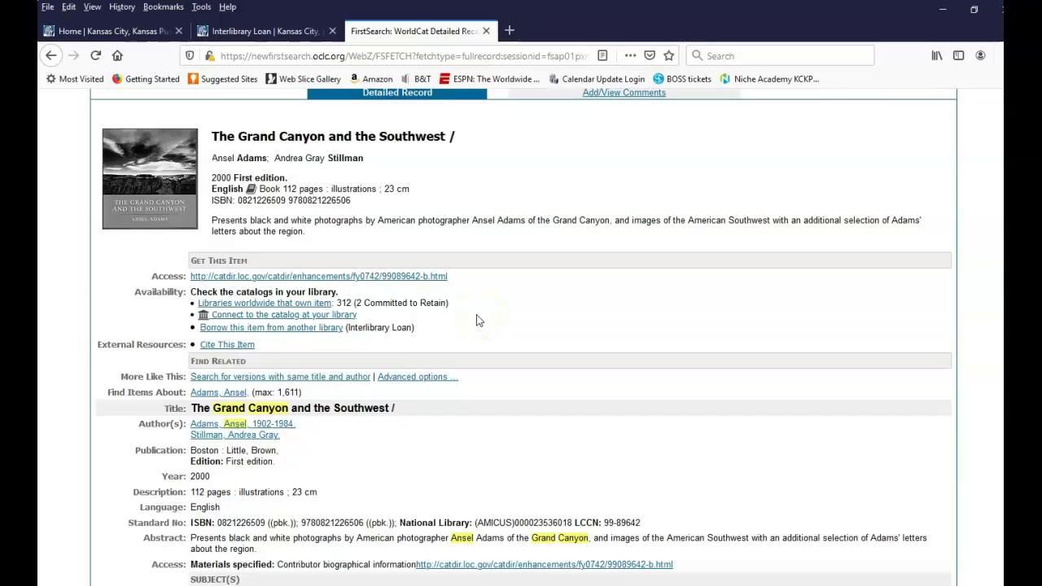
scroll(478, 321, down, 2)
scroll(473, 325, down, 2)
scroll(471, 326, down, 5)
scroll(466, 326, down, 4)
scroll(465, 326, up, 5)
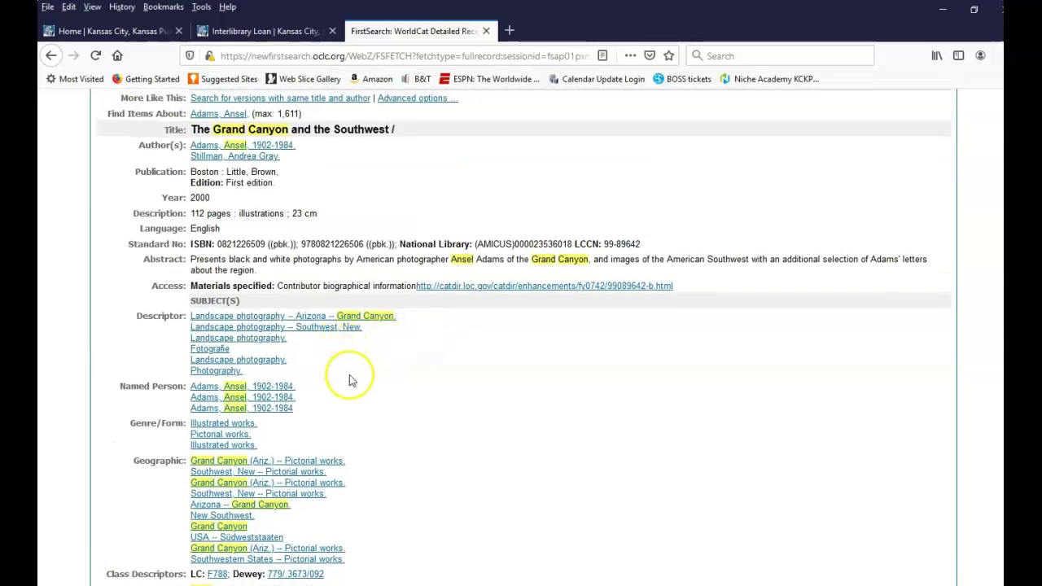
scroll(351, 378, down, 2)
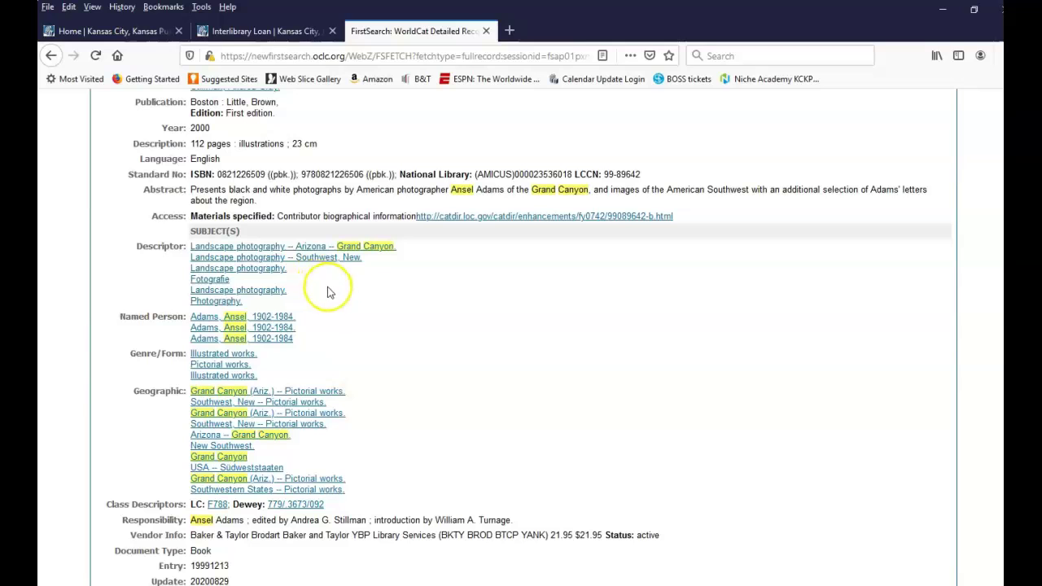
scroll(363, 302, up, 5)
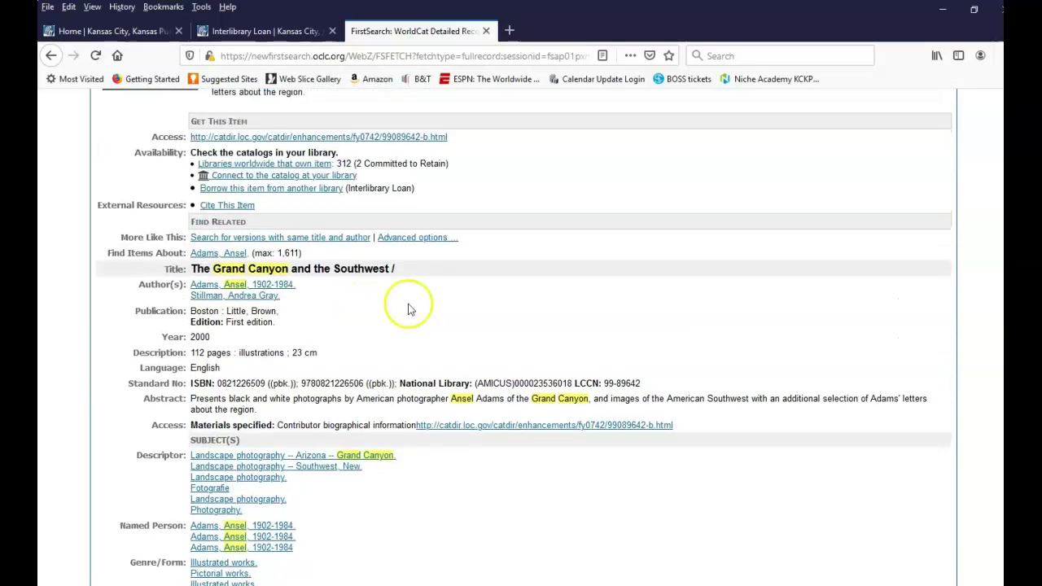
scroll(410, 308, up, 2)
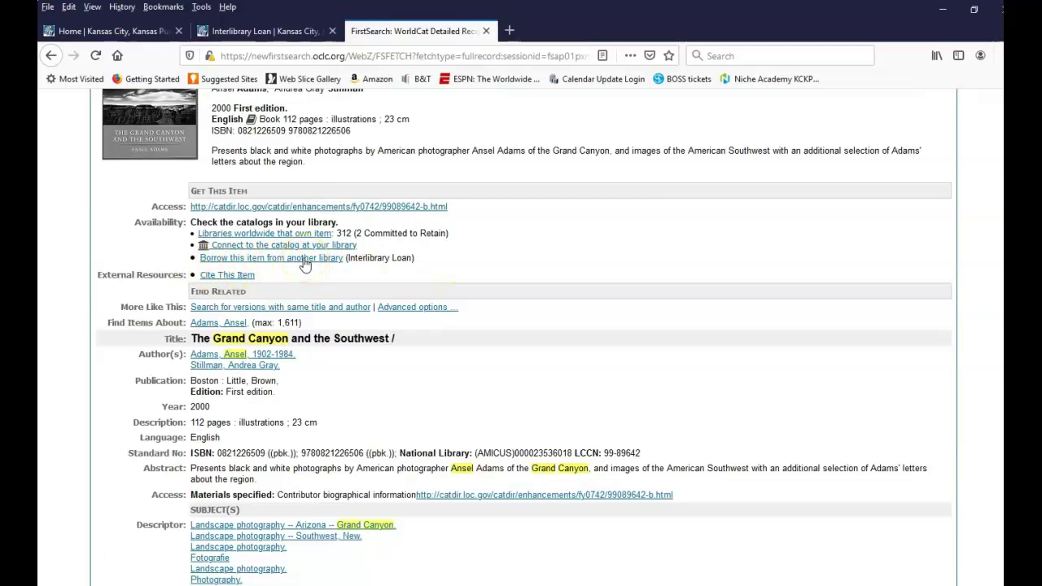
click(305, 261)
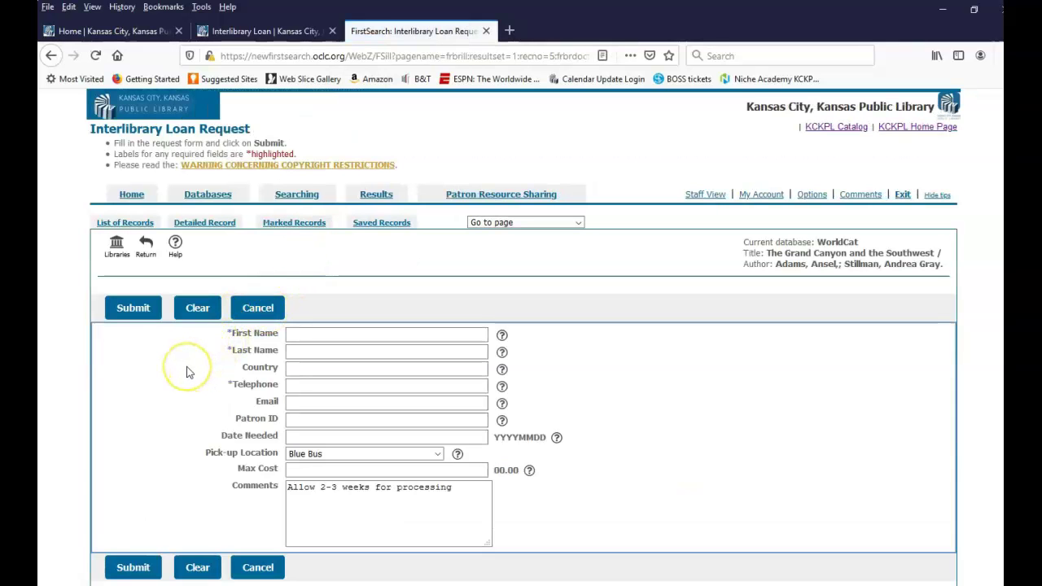
Start the loan request form and enter the requester's first name, last name and telephone number
scroll(188, 368, down, 1)
click(307, 269)
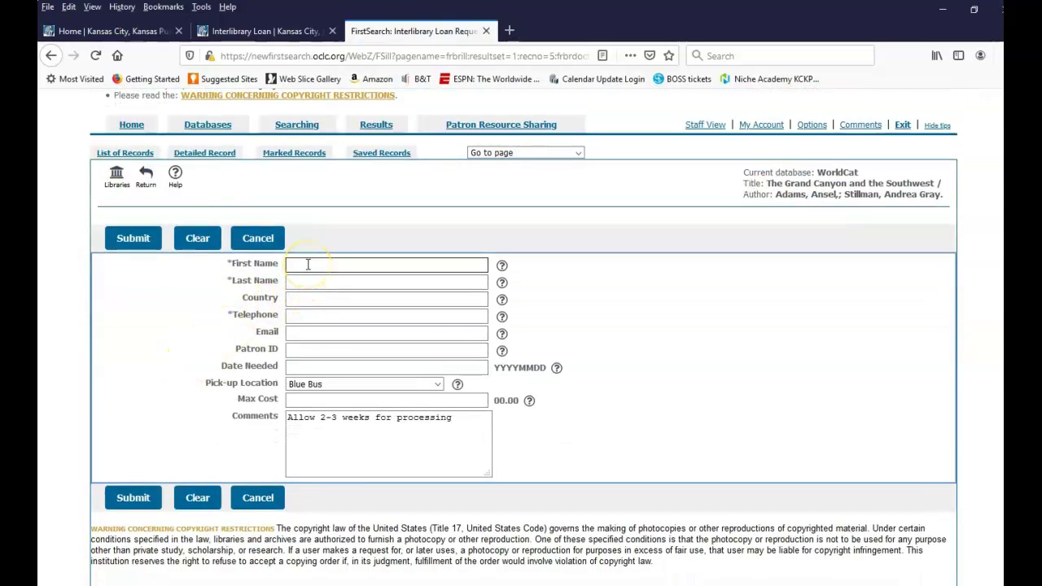
click(308, 264)
key(Tab)
key(Tab)
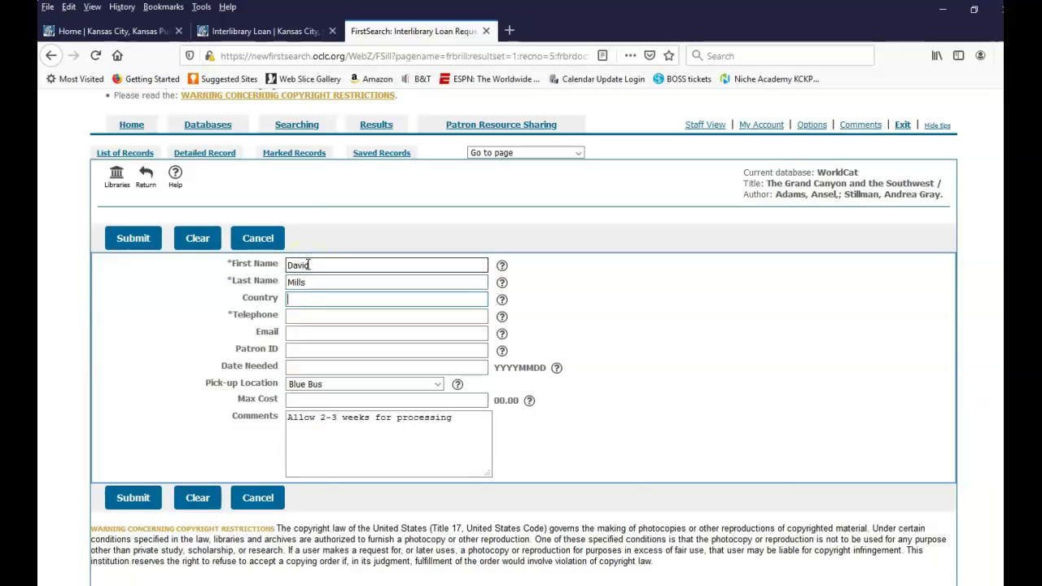
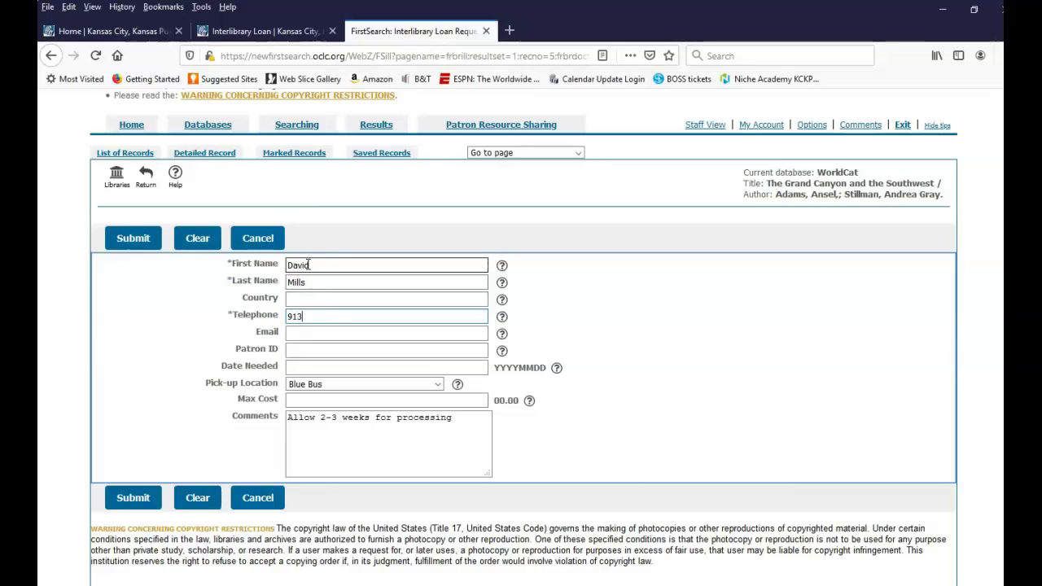
Fill in the requester's e-mail address and patron ID
click(293, 332)
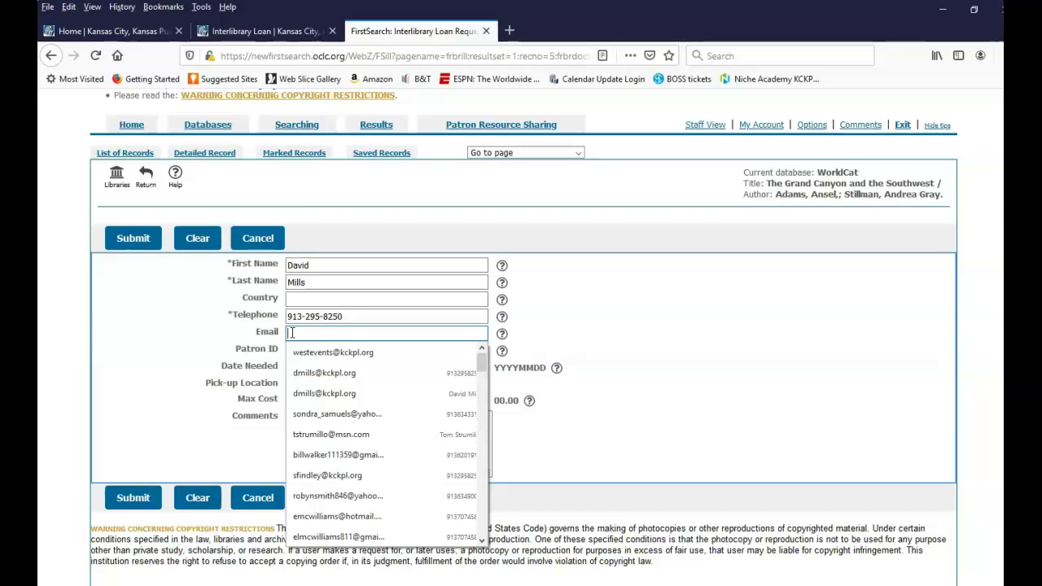
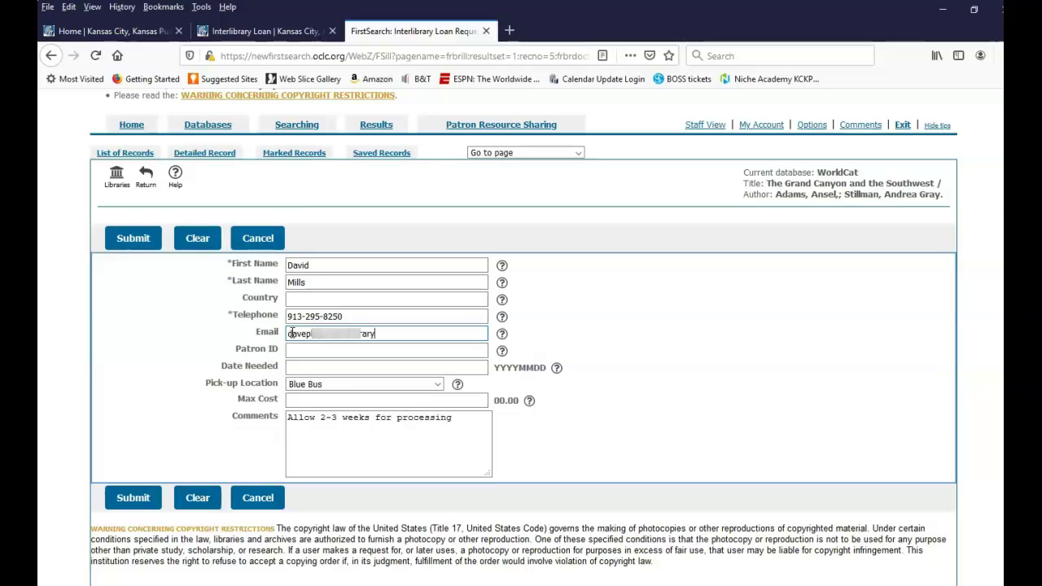
click(295, 350)
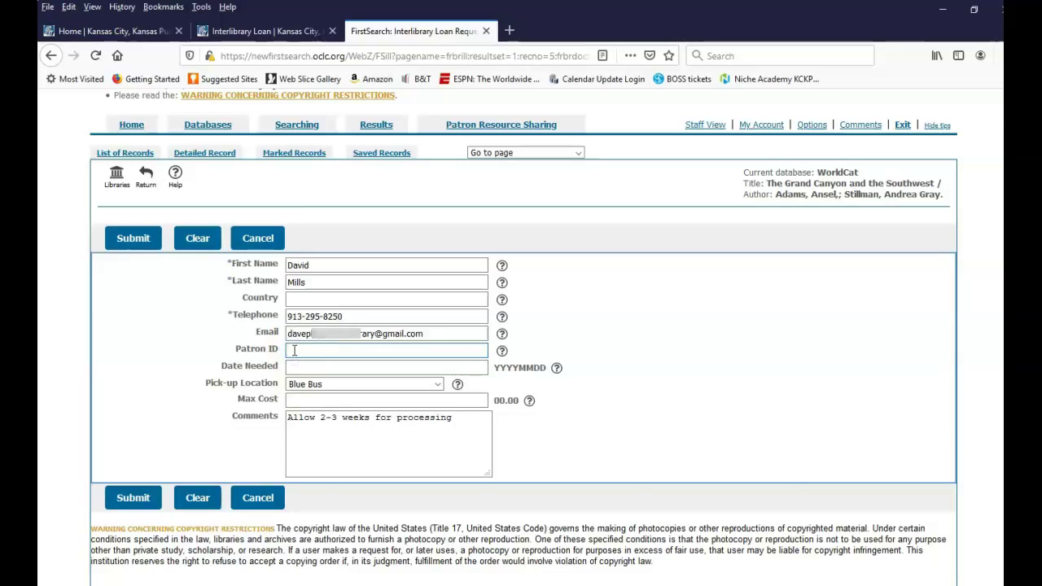
text(•••••••)
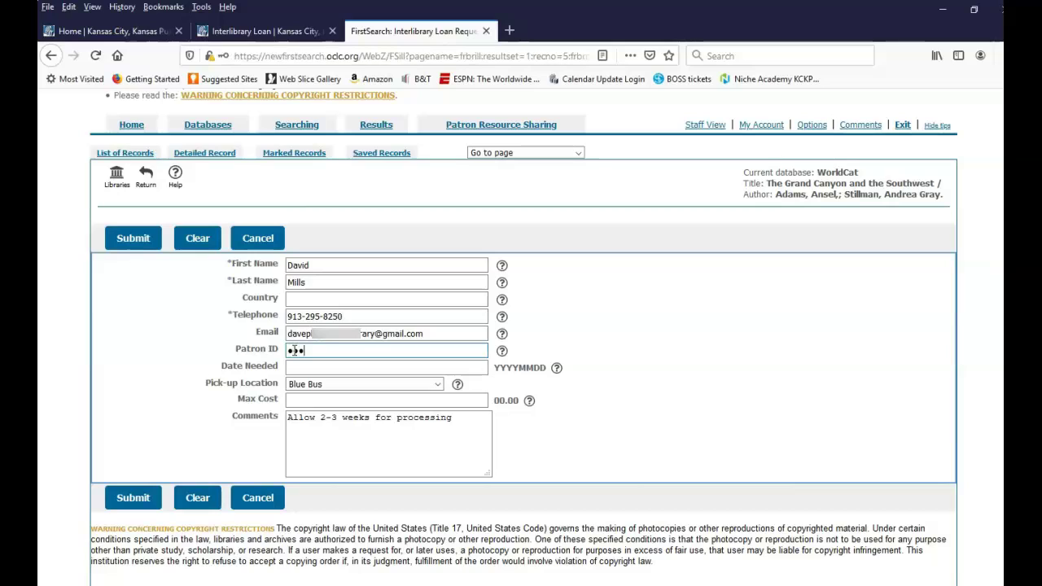
text(•••)
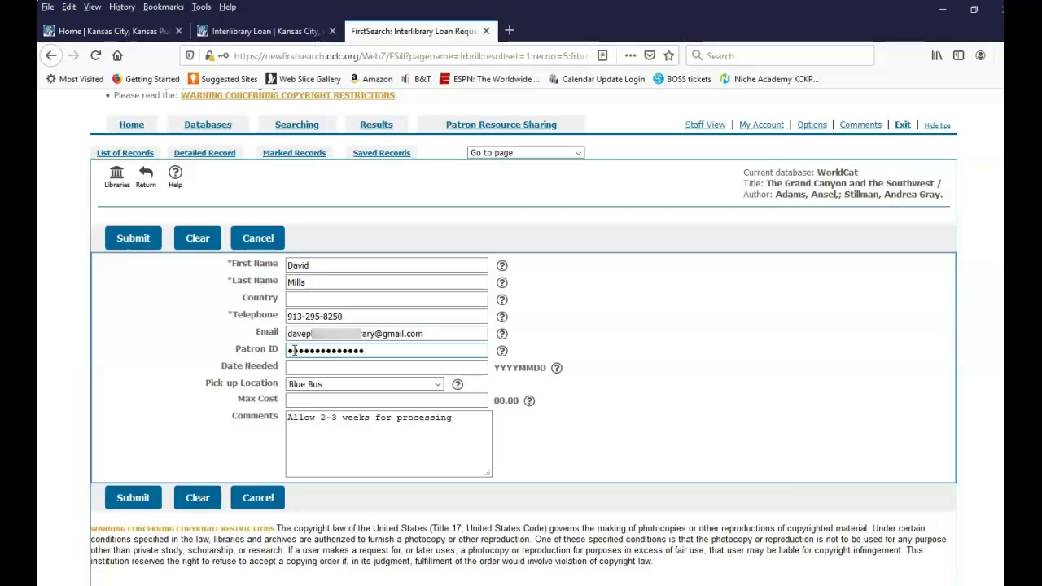
click(217, 377)
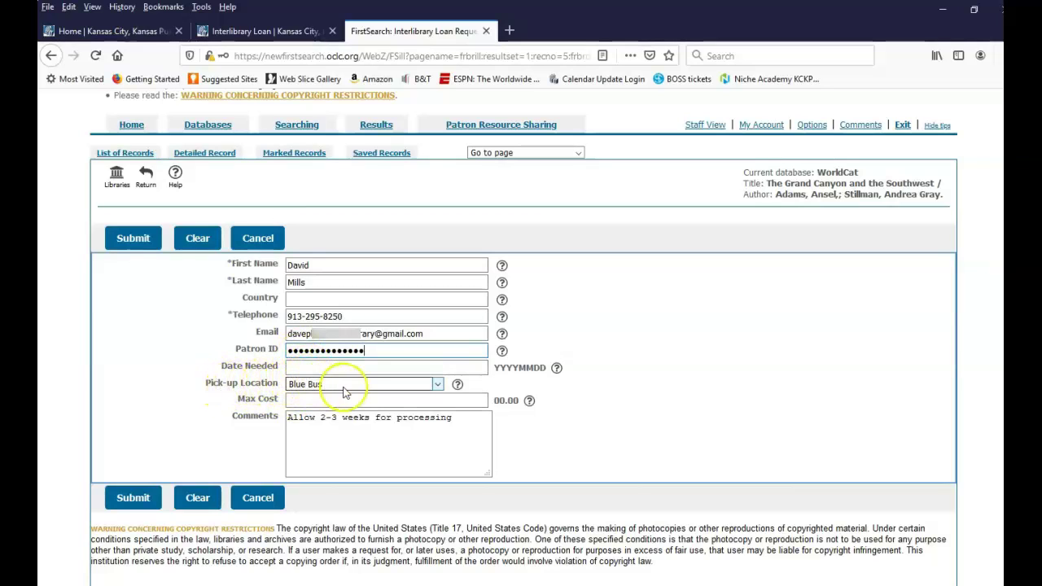
Choose West Wyandotte Branch as the pick-up location and submit the request
click(438, 385)
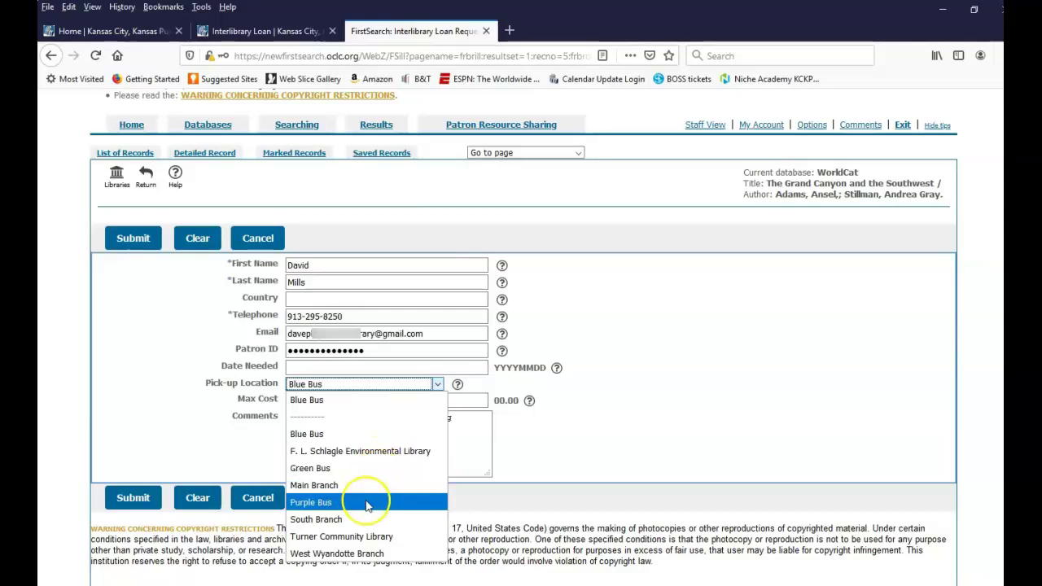
click(357, 552)
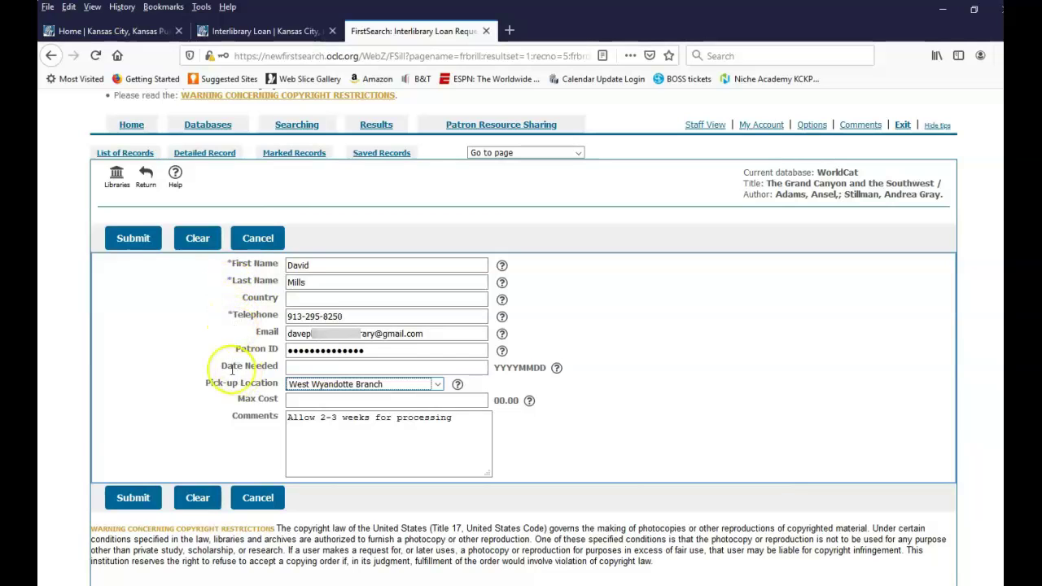
click(134, 498)
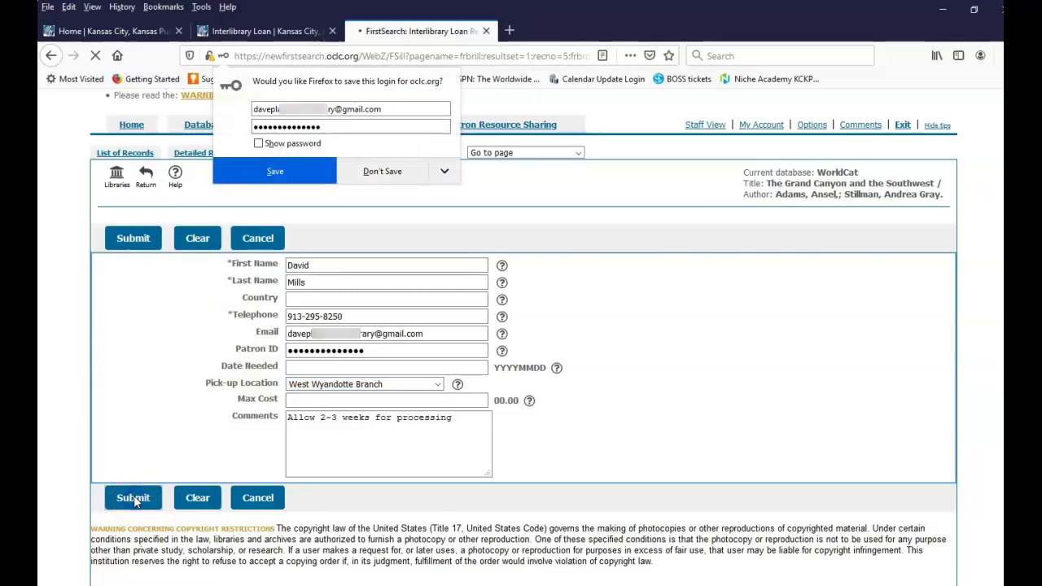
Decline Firefox's offer to save the login so the request confirmation loads
click(380, 171)
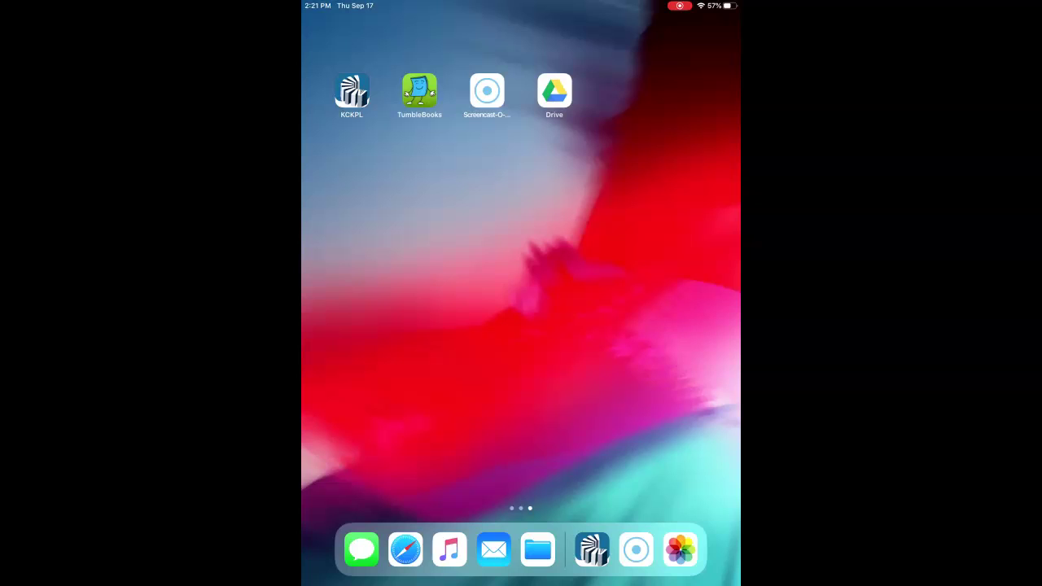
In the KCKPL app, open the Research A-Z database list and jump to W
click(352, 91)
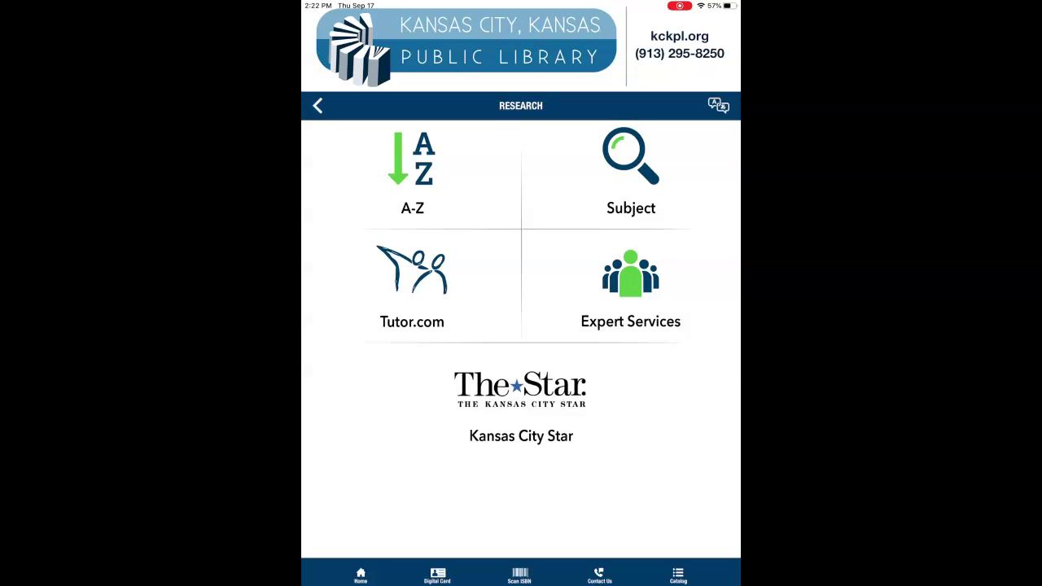
click(412, 171)
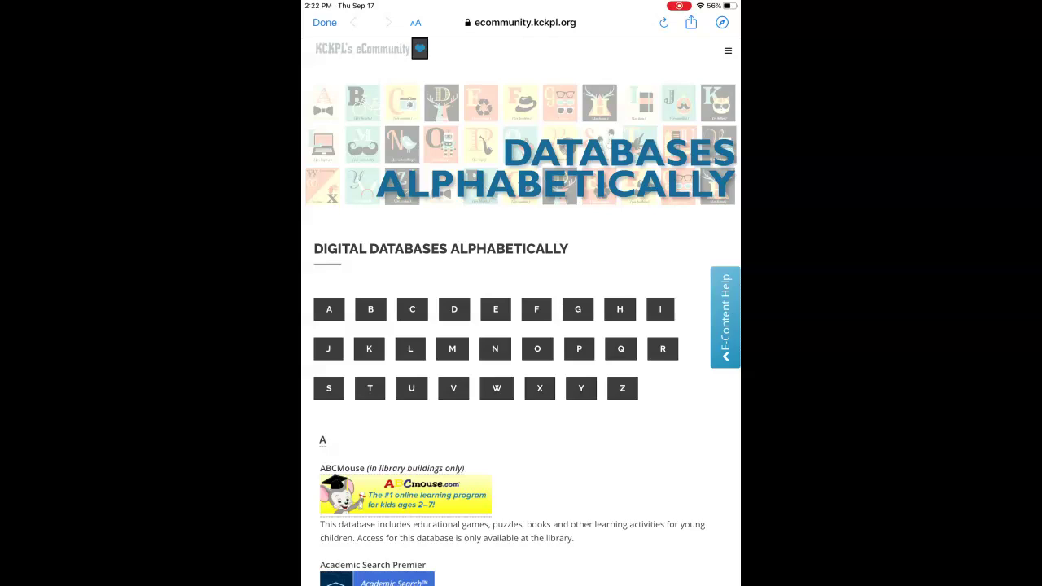
click(497, 387)
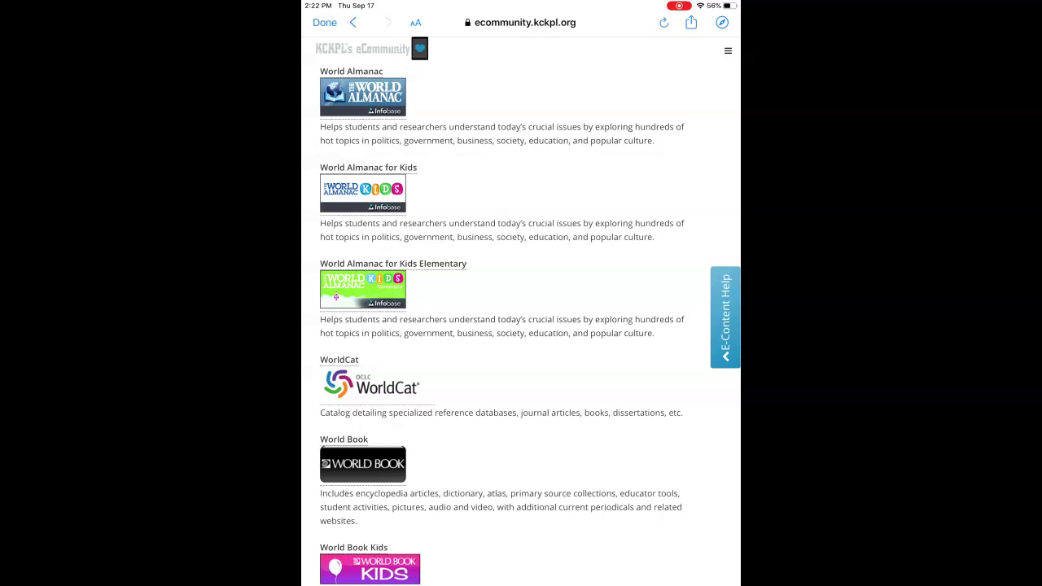
Open the WorldCat database from the KCKPL eCommunity resources list
click(371, 384)
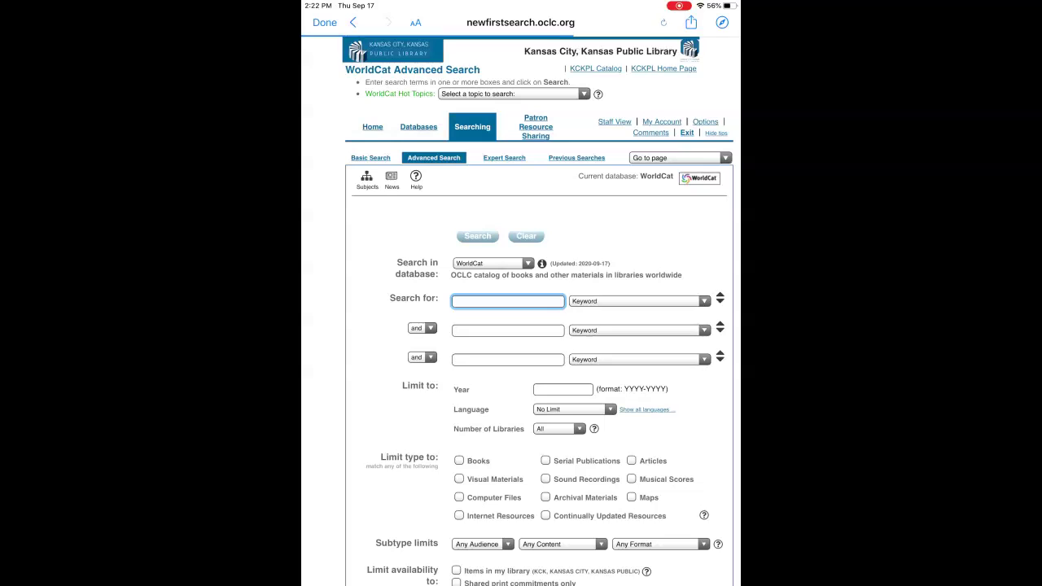
Search WorldCat for 'Ansel Adams' as a Subject, limited to Books, to list 1,240 records
scroll(521, 326, down, 2)
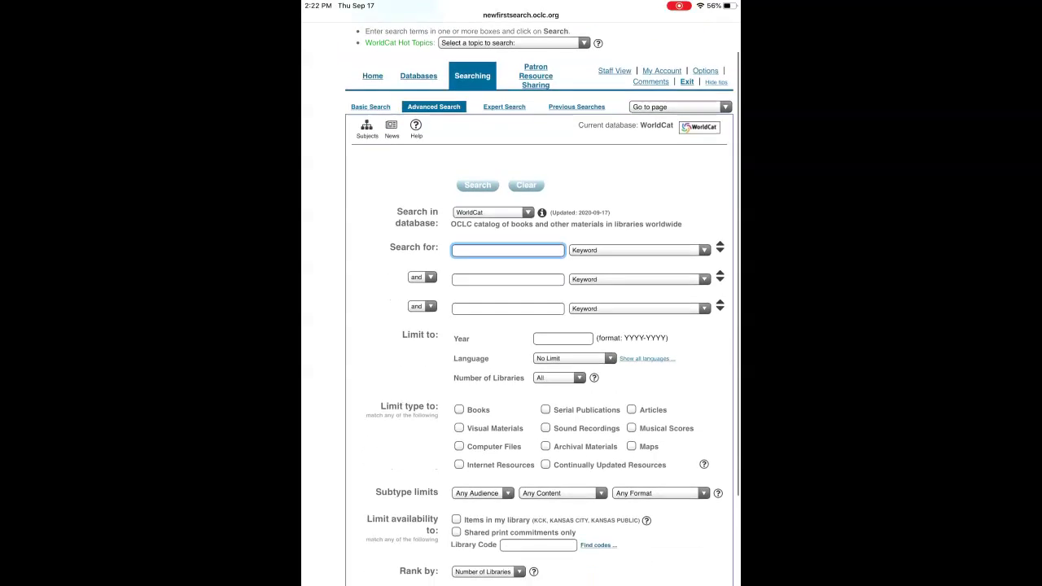
scroll(542, 326, up, 1)
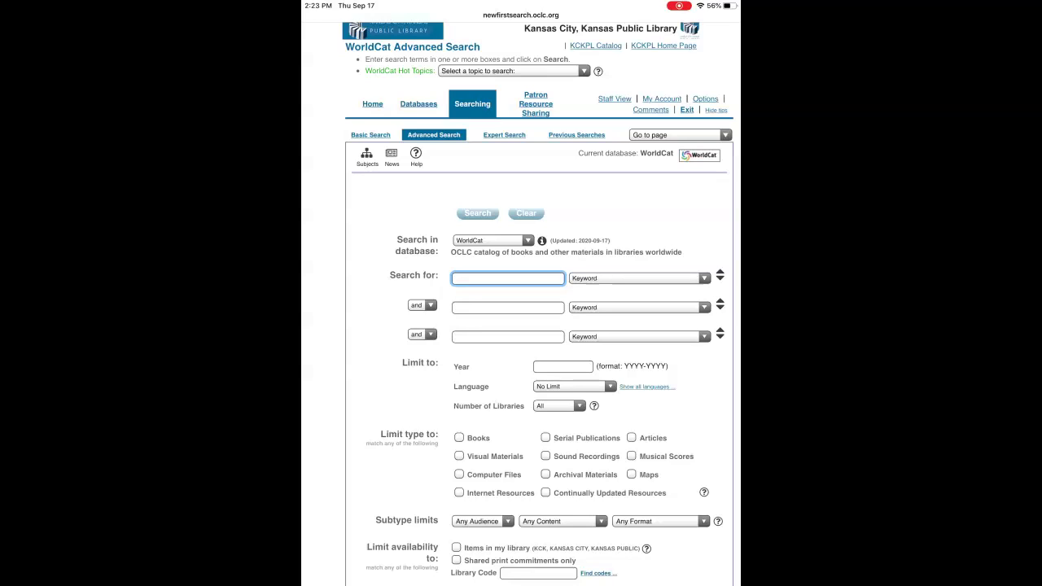
click(508, 278)
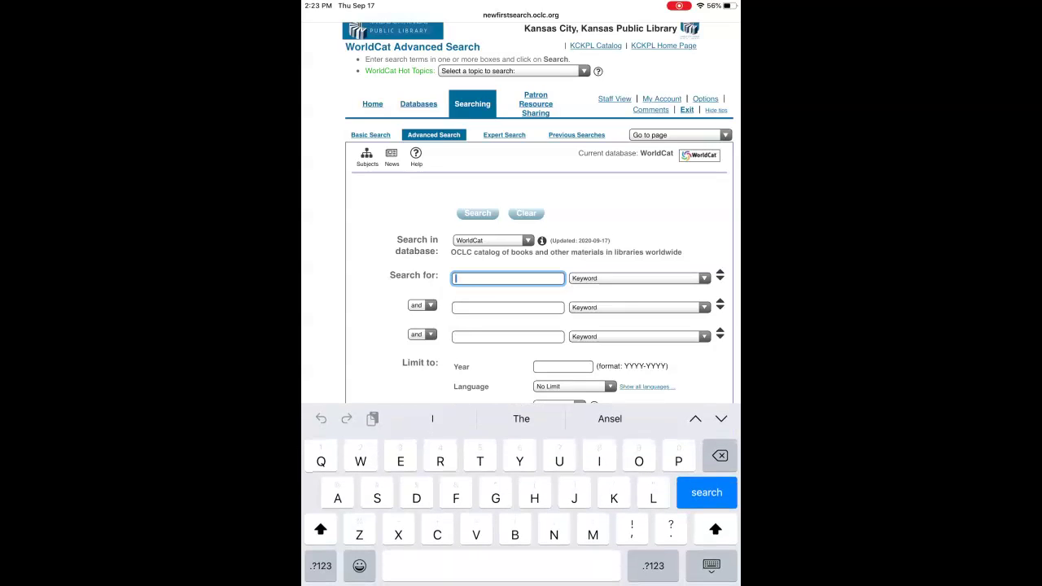
text(A)
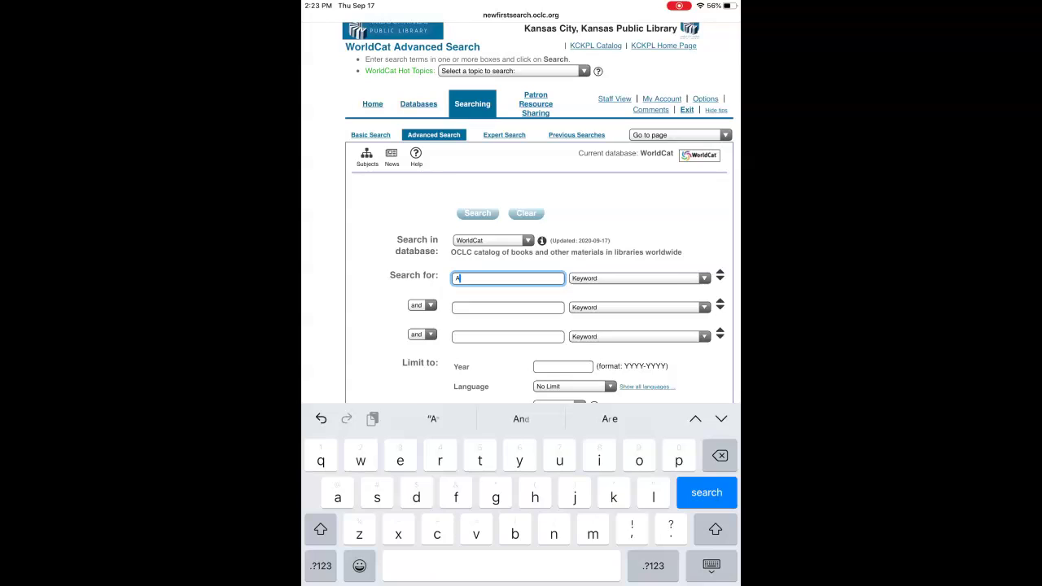
text(nsel)
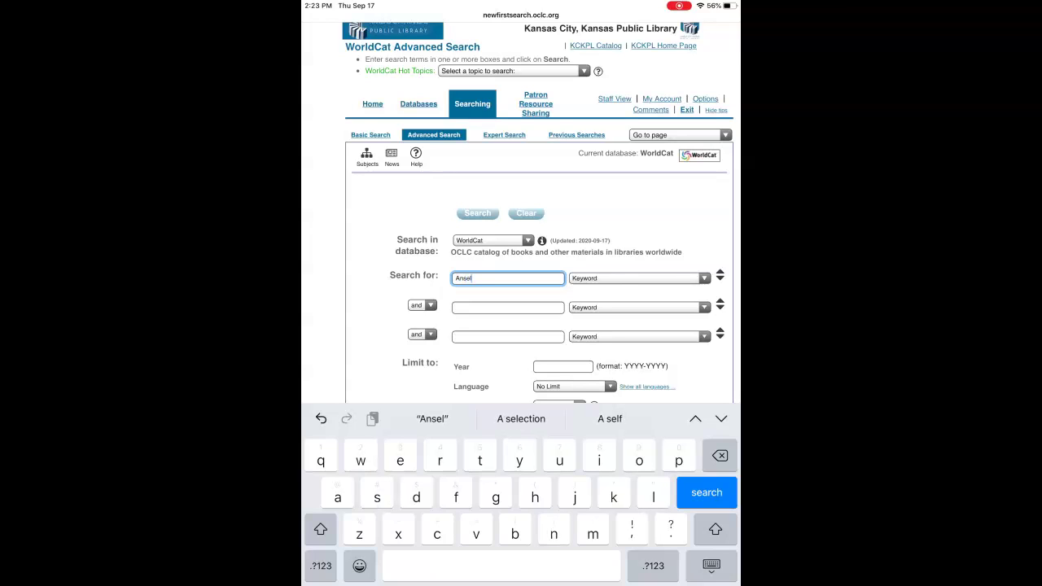
text( Ad)
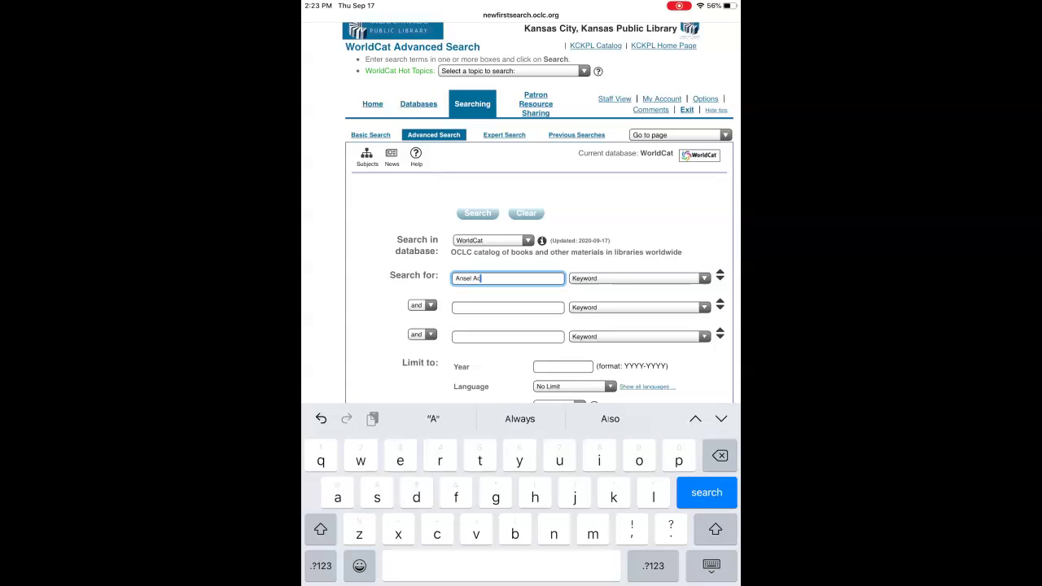
text(ams)
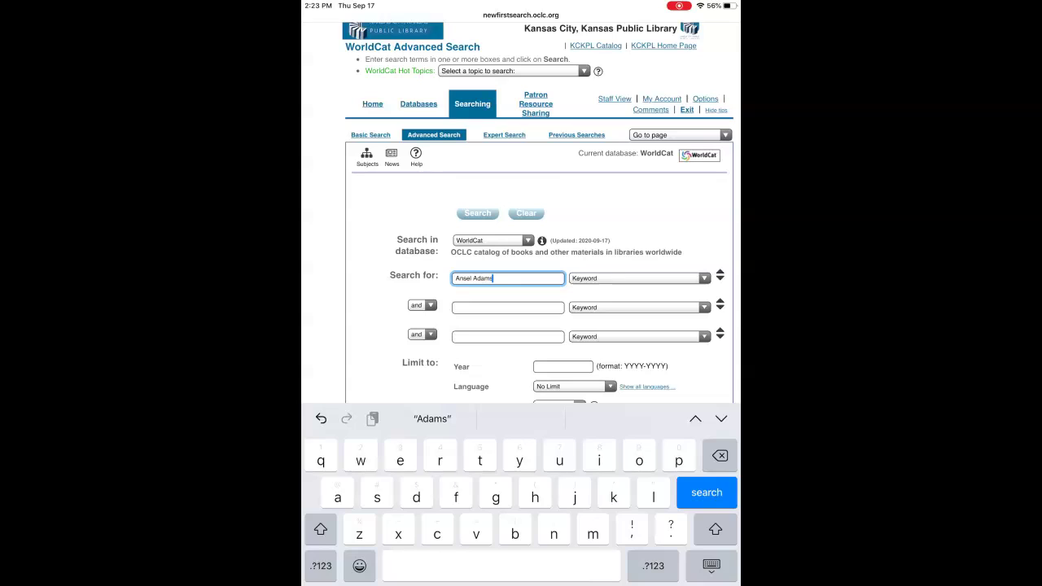
click(640, 277)
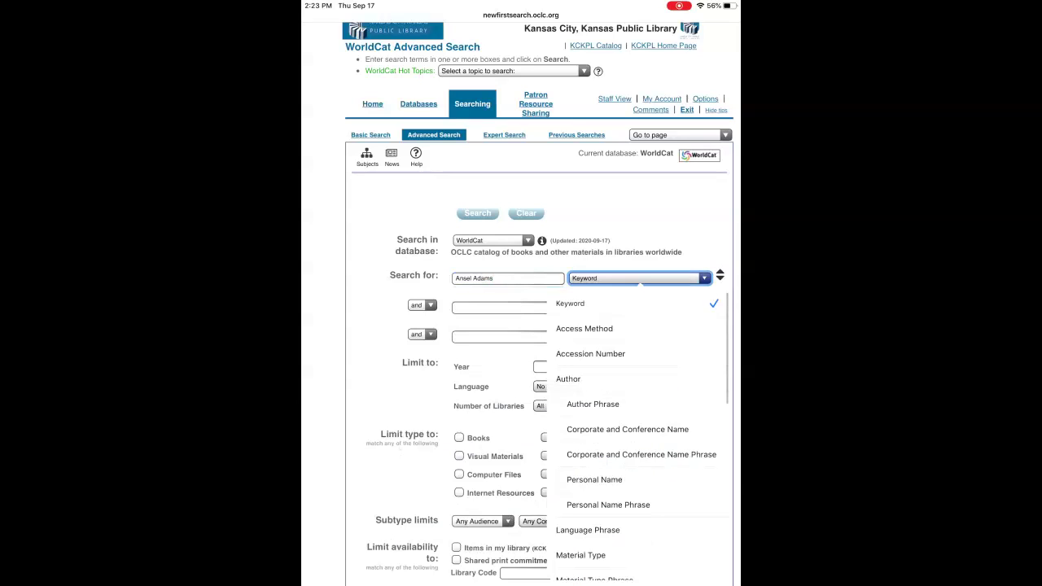
scroll(639, 431, down, 5)
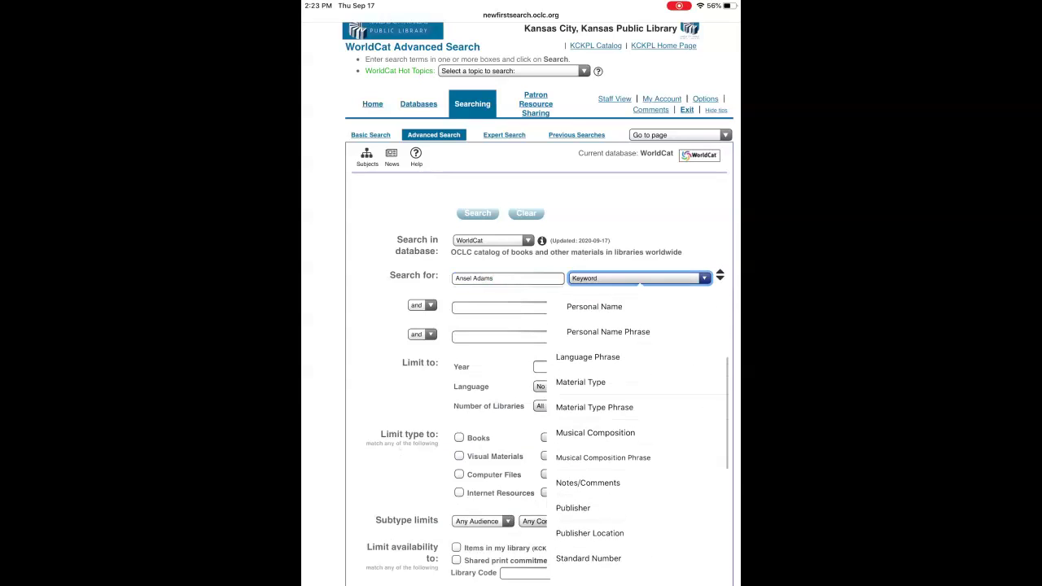
click(570, 510)
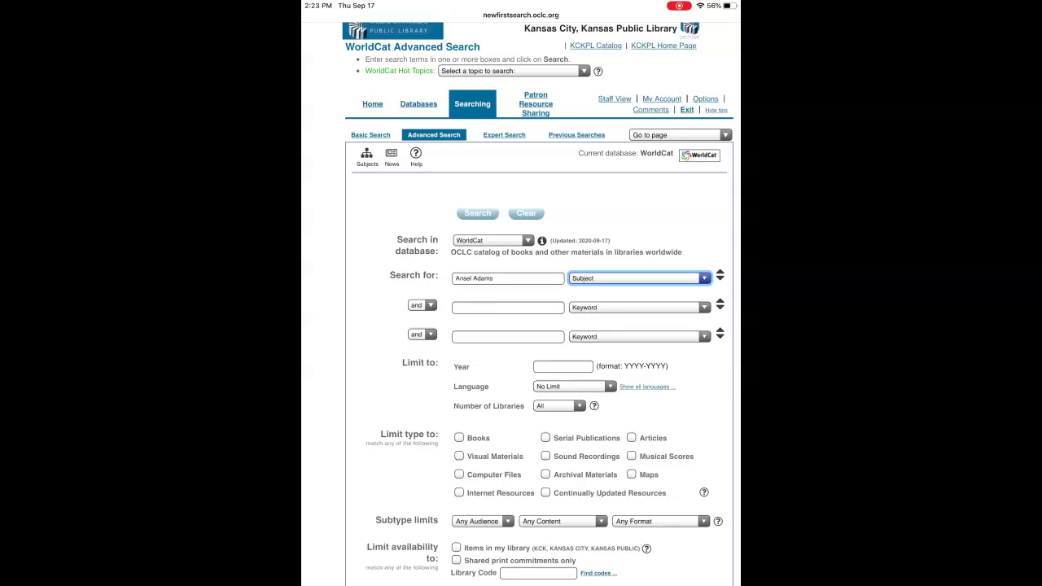
scroll(538, 326, down, 3)
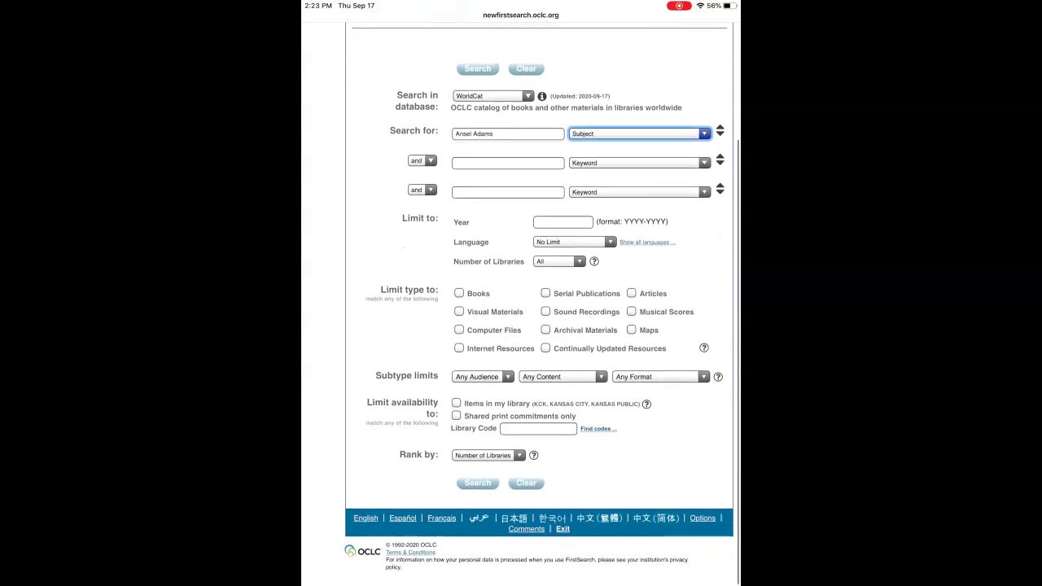
scroll(537, 326, up, 3)
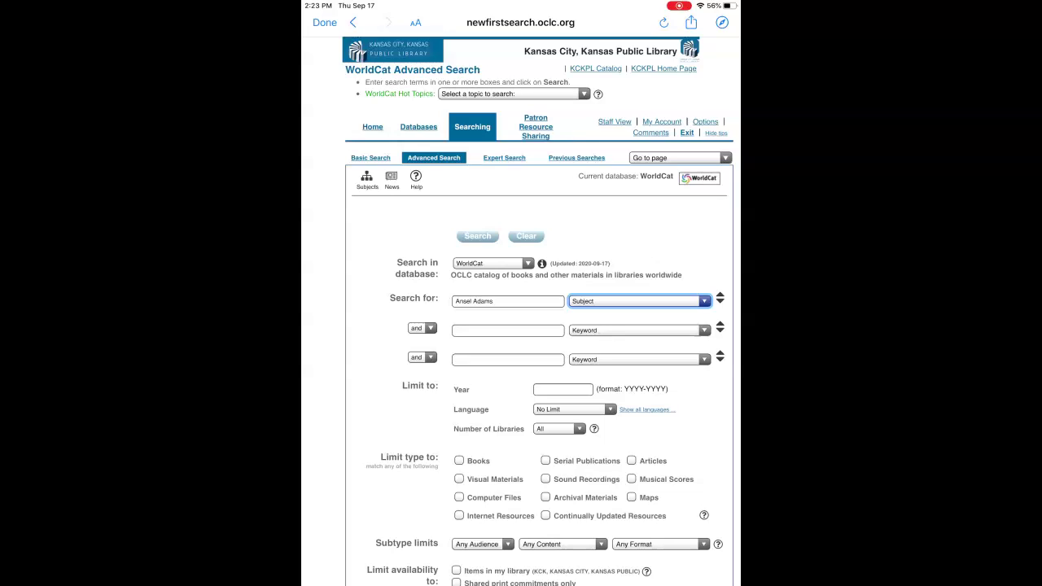
click(459, 461)
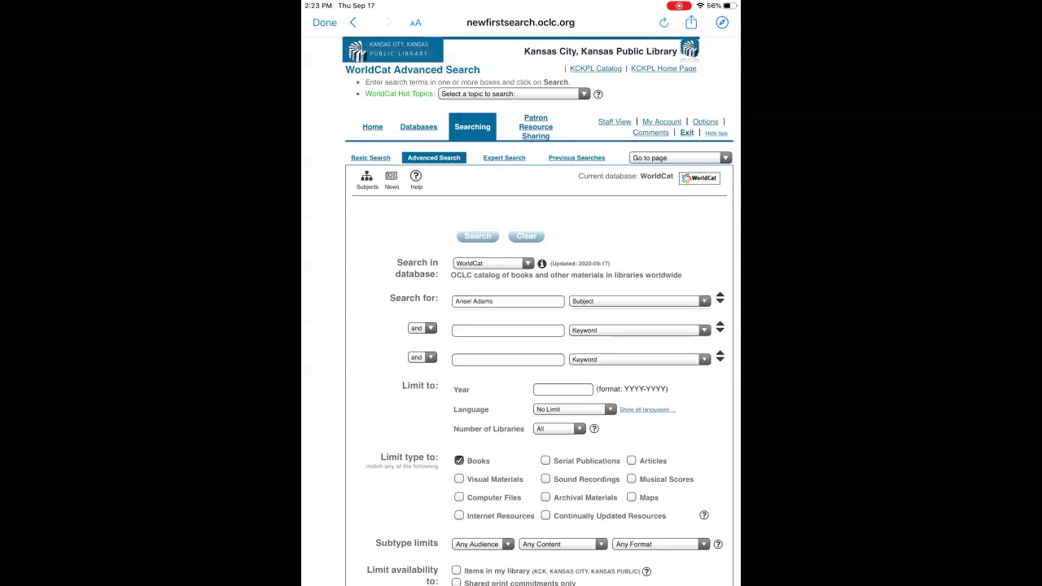
click(478, 235)
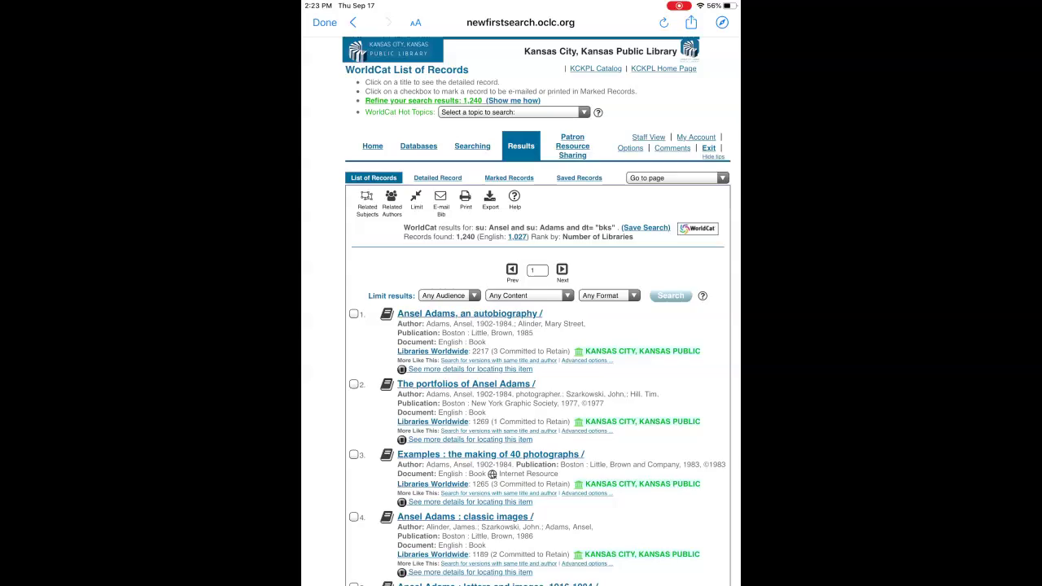
Open result 10, 'Ansel Adams and the American landscape : a biography' (1995)
scroll(521, 366, down, 3)
scroll(521, 366, down, 5)
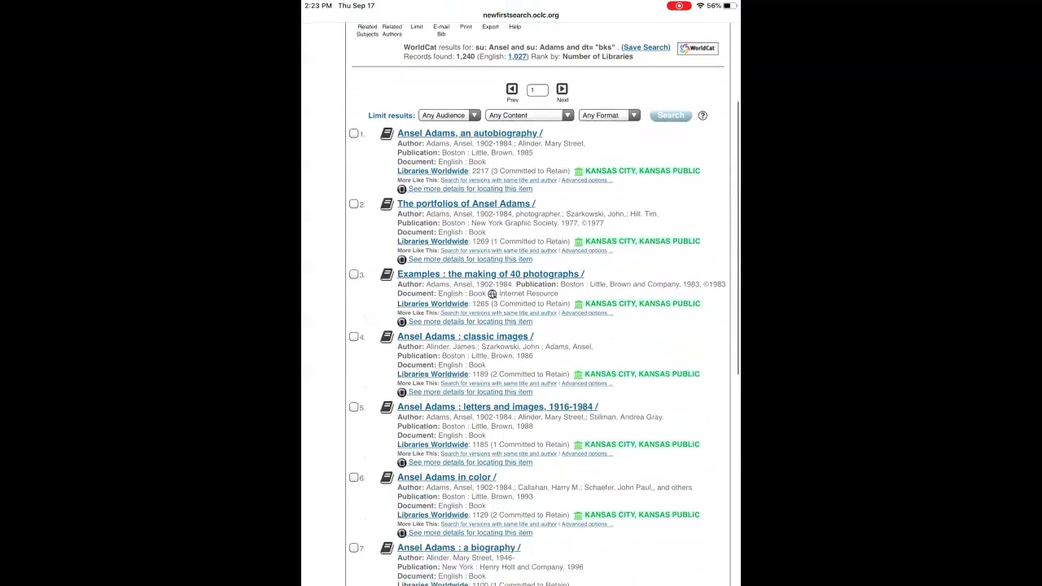
scroll(521, 326, down, 3)
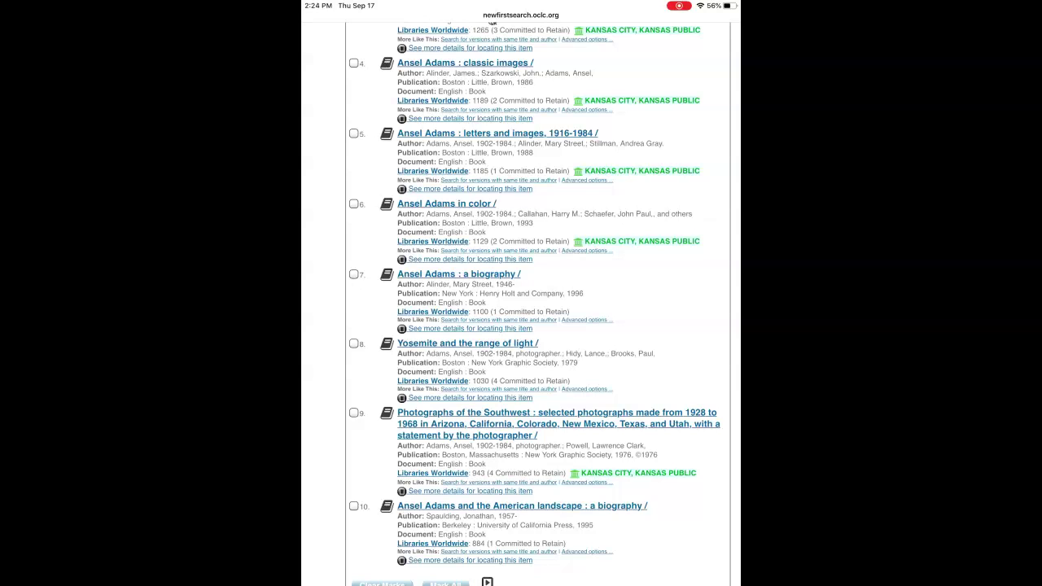
click(522, 506)
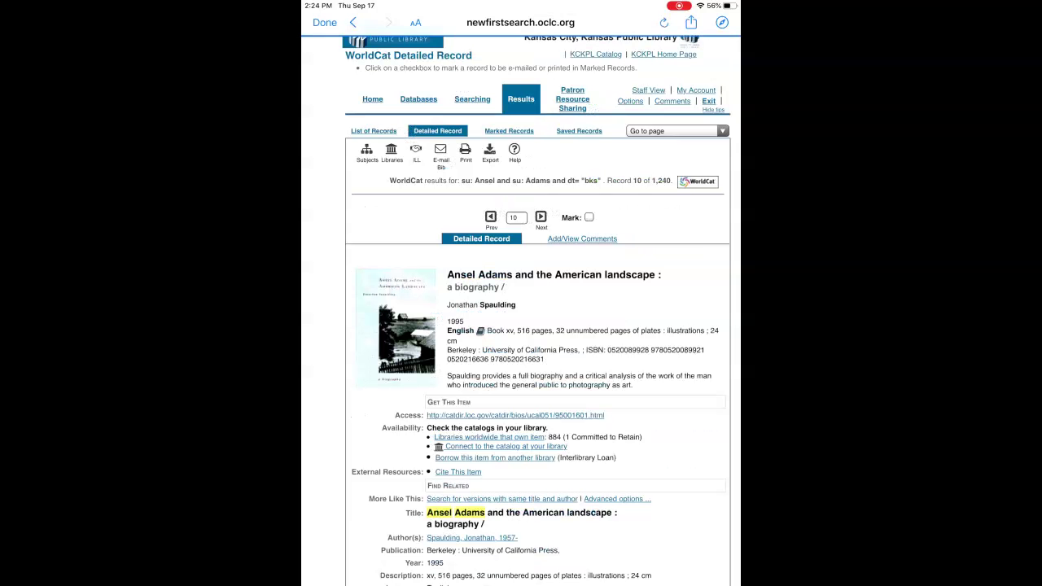
Choose 'Borrow this item from another library (Interlibrary Loan)' on the Ansel Adams record
scroll(538, 326, up, 1)
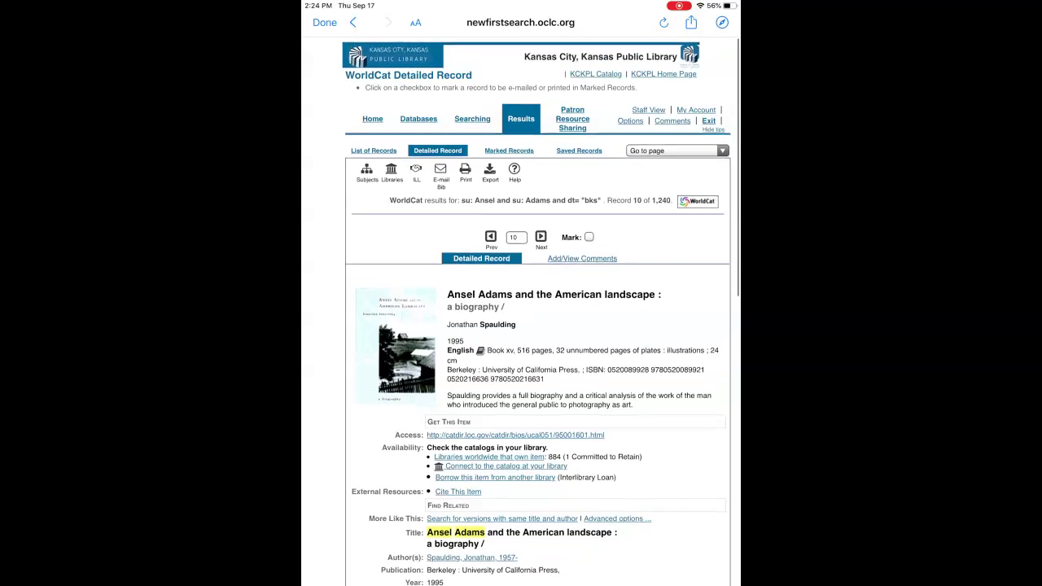
scroll(538, 326, down, 3)
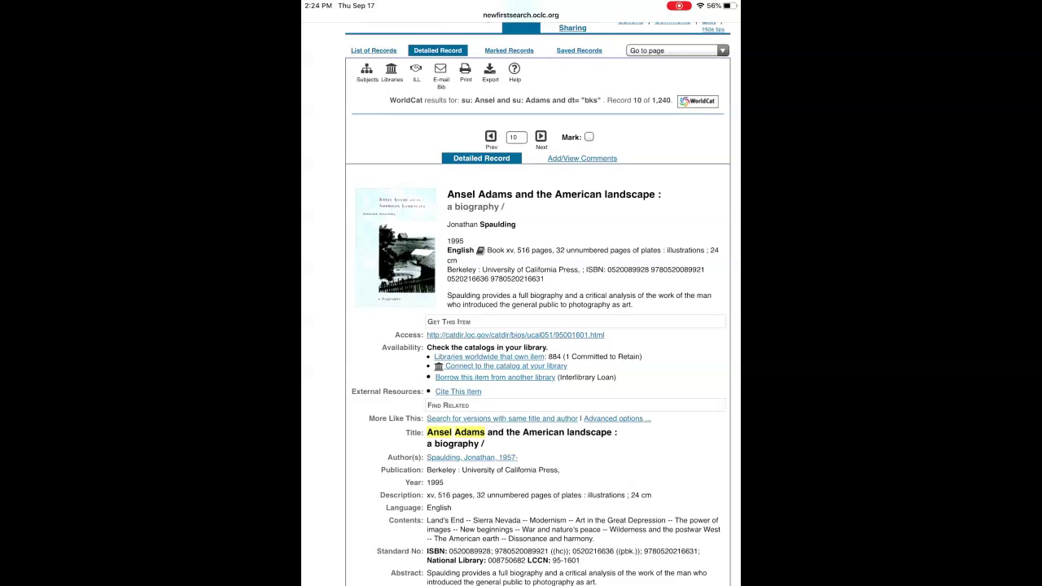
scroll(541, 392, up, 5)
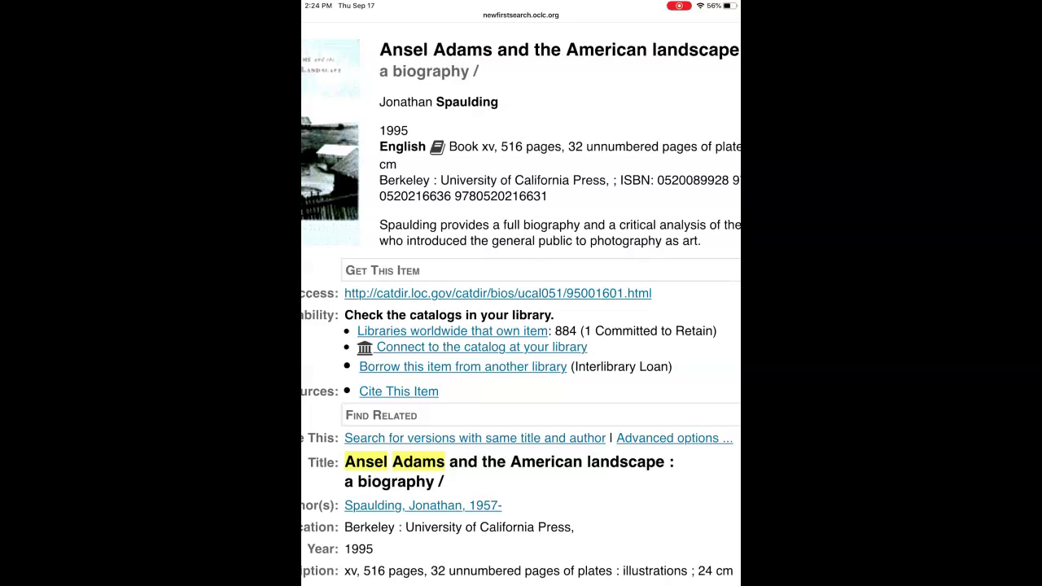
click(462, 366)
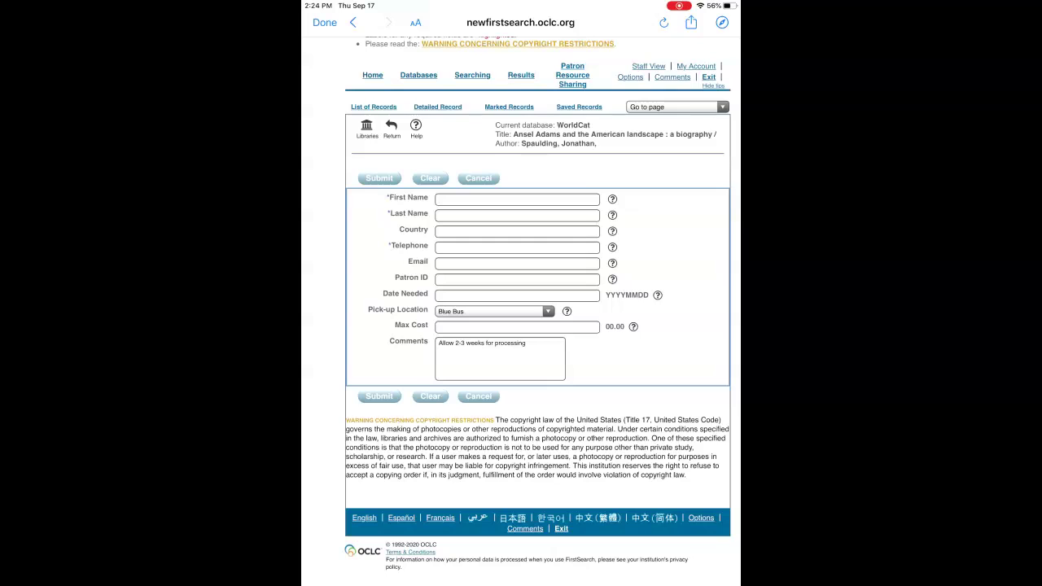
Return to the slideshow and advance from the Loan Period slide to the For Renewals slide
scroll(521, 326, up, 2)
scroll(521, 325, down, 1)
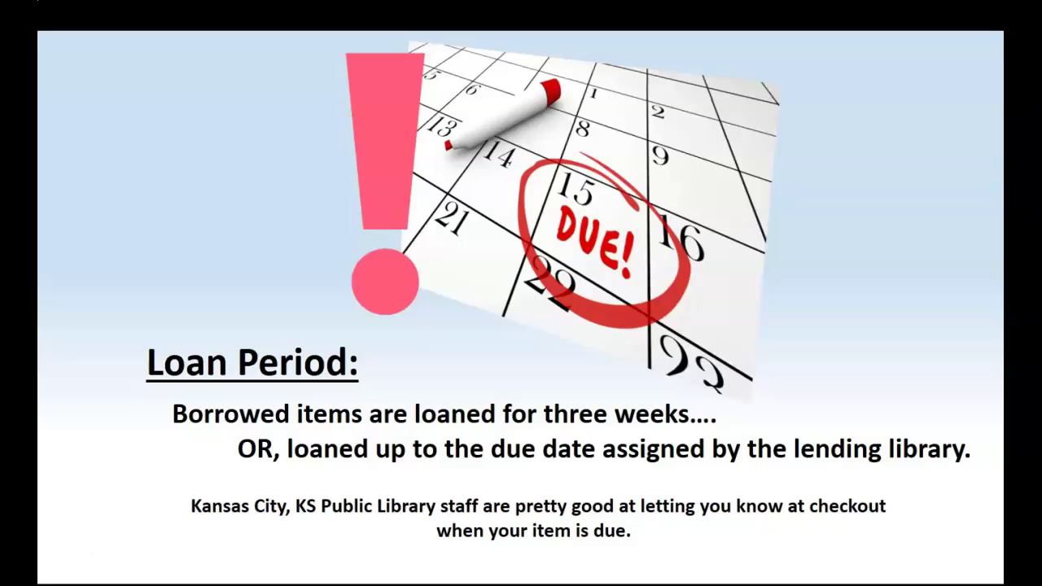
click(263, 244)
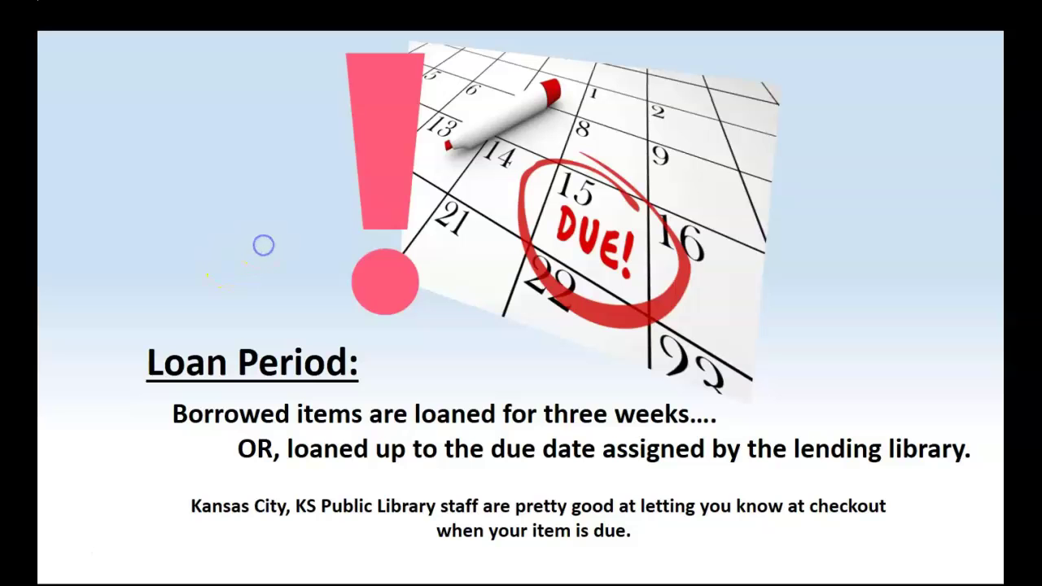